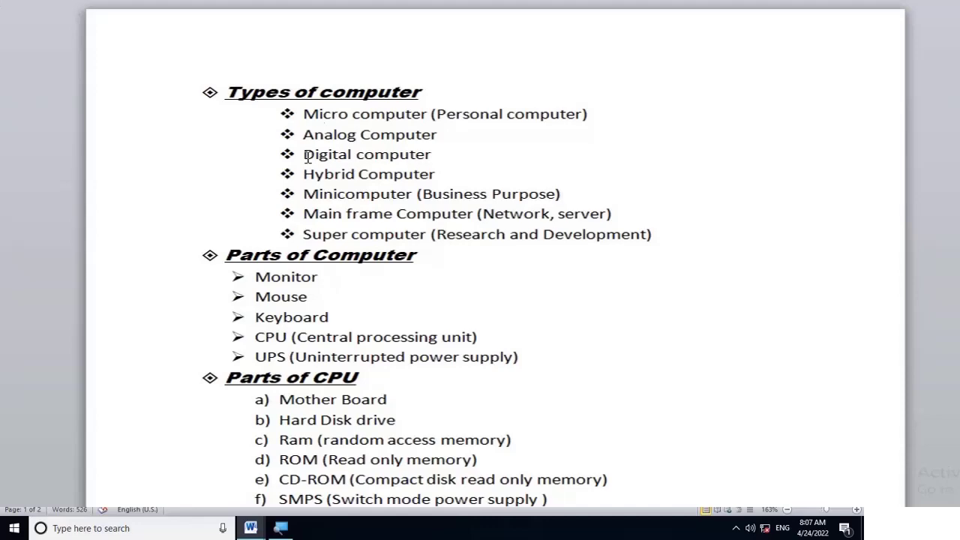
# Scroll up and down through the finished computer-topics sample to review its lists.
pyautogui.scroll(-1, 324, 120)
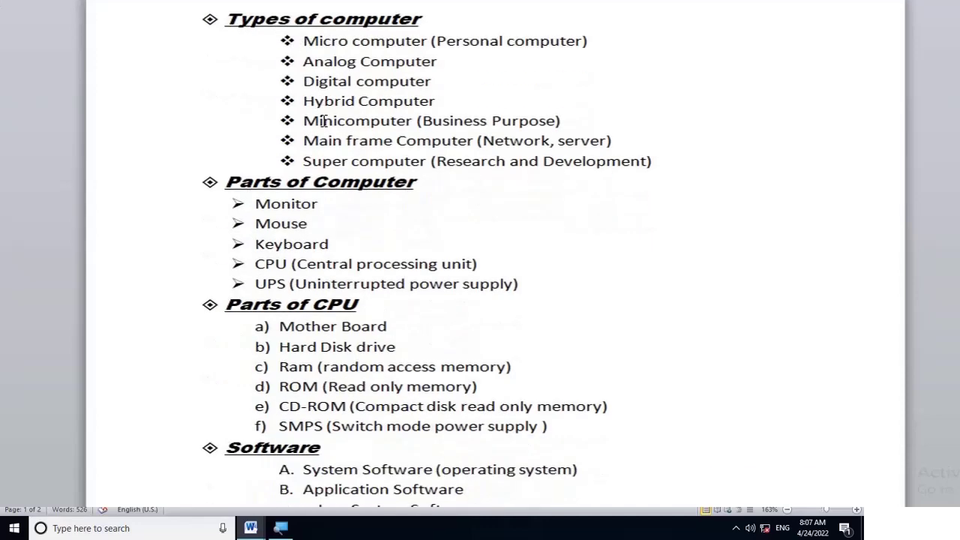
pyautogui.scroll(-1, 324, 121)
pyautogui.scroll(-1, 324, 120)
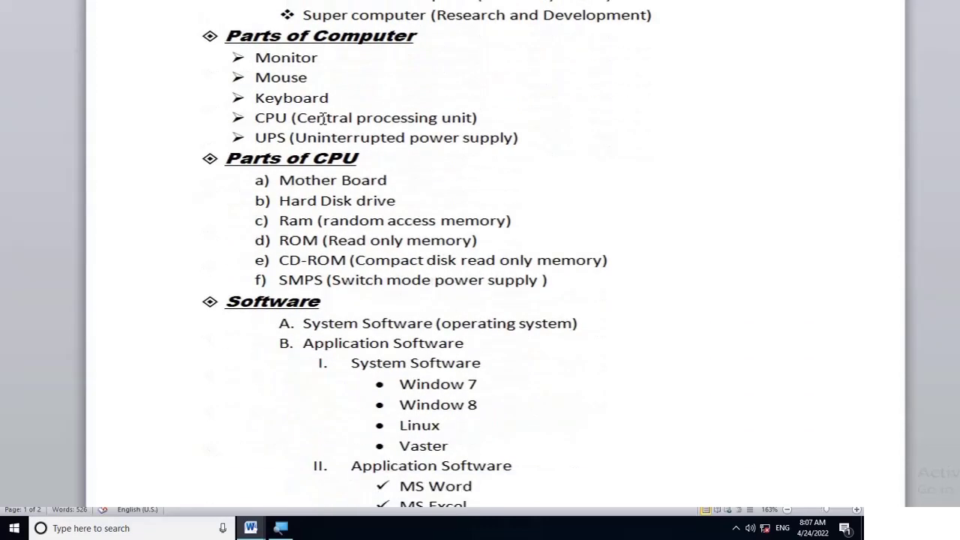
pyautogui.scroll(-2, 322, 120)
pyautogui.scroll(-1, 322, 119)
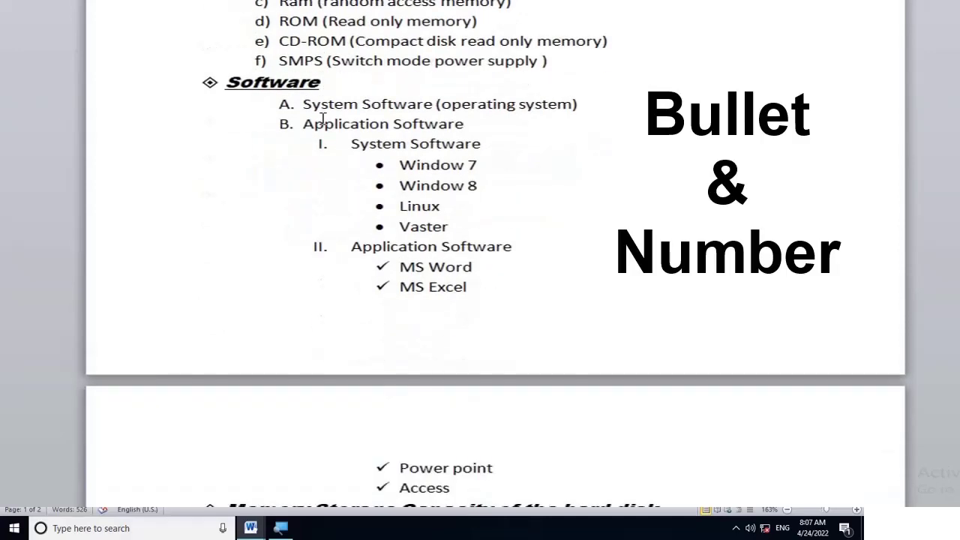
pyautogui.scroll(-2, 323, 119)
pyautogui.scroll(2, 323, 119)
pyautogui.scroll(2, 322, 119)
pyautogui.scroll(1, 323, 118)
pyautogui.scroll(1, 323, 119)
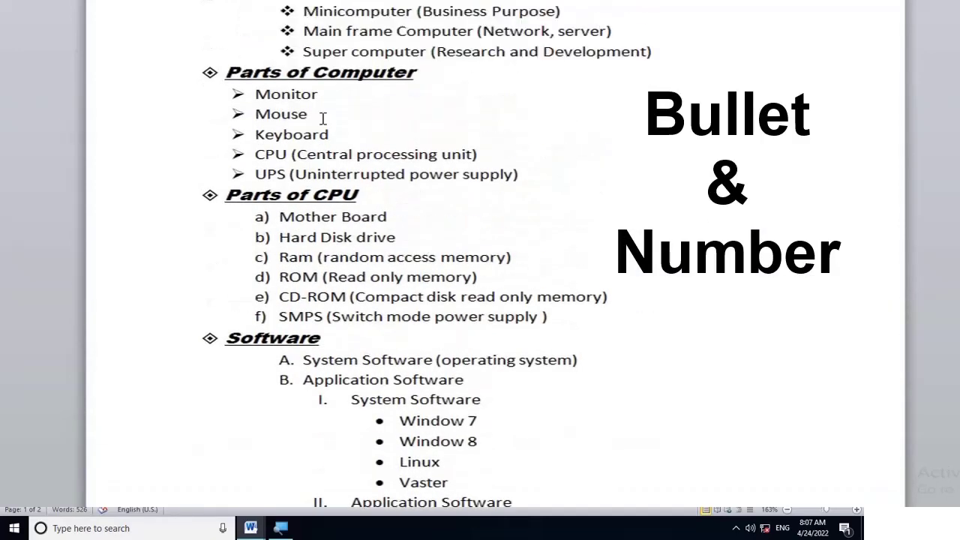
pyautogui.scroll(1, 323, 119)
pyautogui.scroll(1, 321, 120)
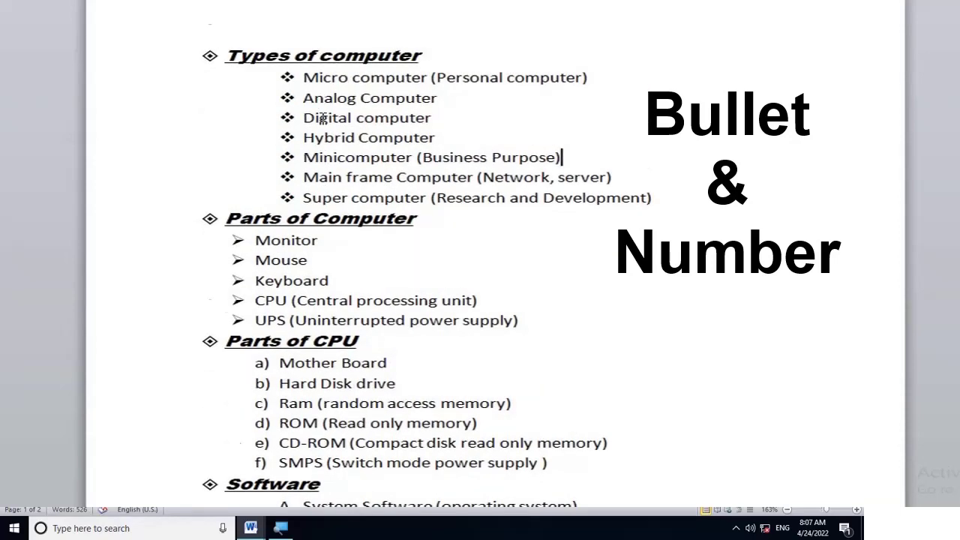
pyautogui.scroll(-1, 321, 120)
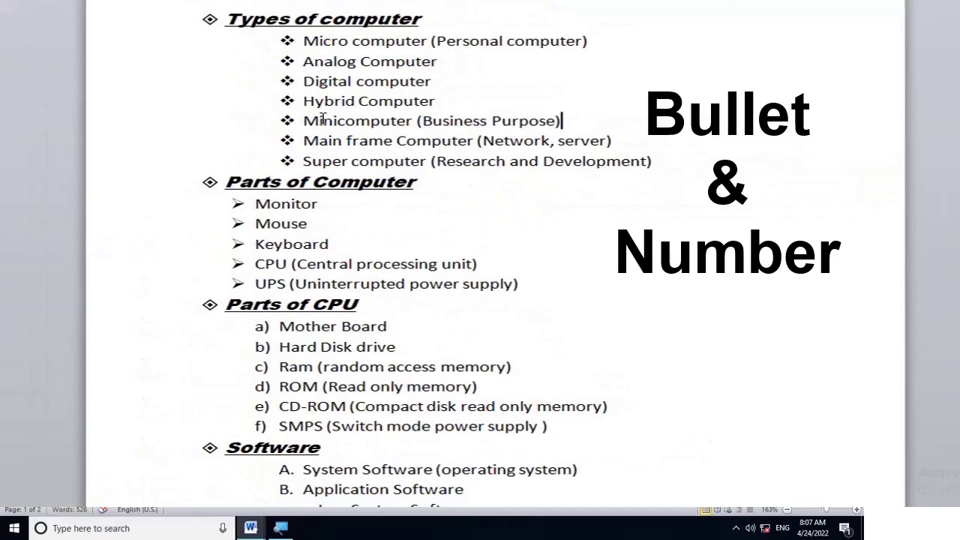
pyautogui.scroll(-3, 322, 120)
pyautogui.scroll(-4, 322, 120)
pyautogui.scroll(-4, 323, 120)
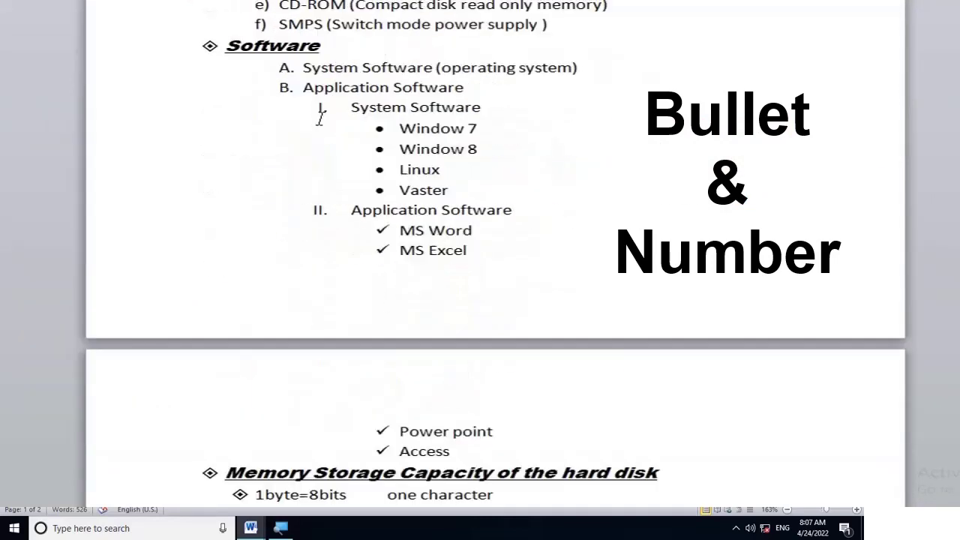
pyautogui.scroll(-1, 322, 118)
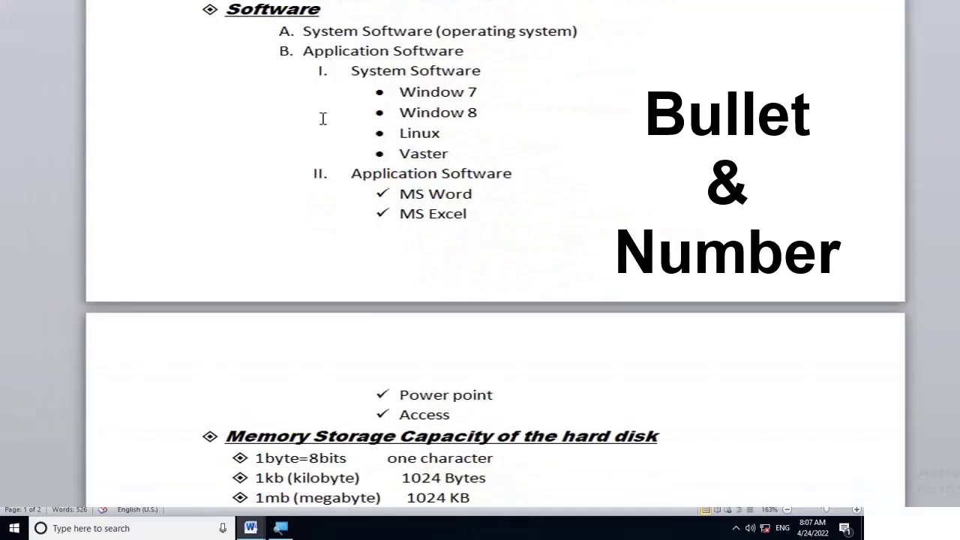
pyautogui.scroll(-4, 322, 119)
pyautogui.scroll(-2, 323, 127)
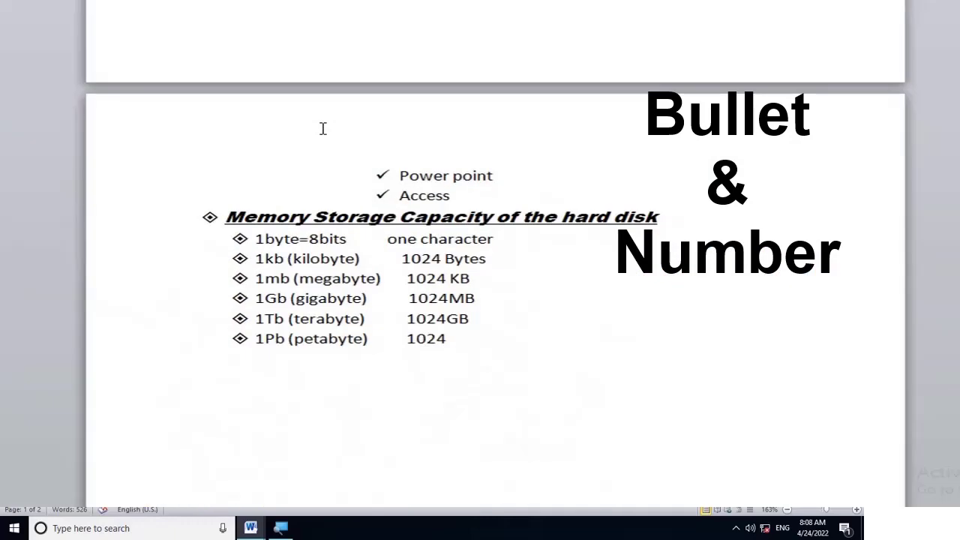
pyautogui.scroll(5, 323, 128)
pyautogui.scroll(4, 323, 128)
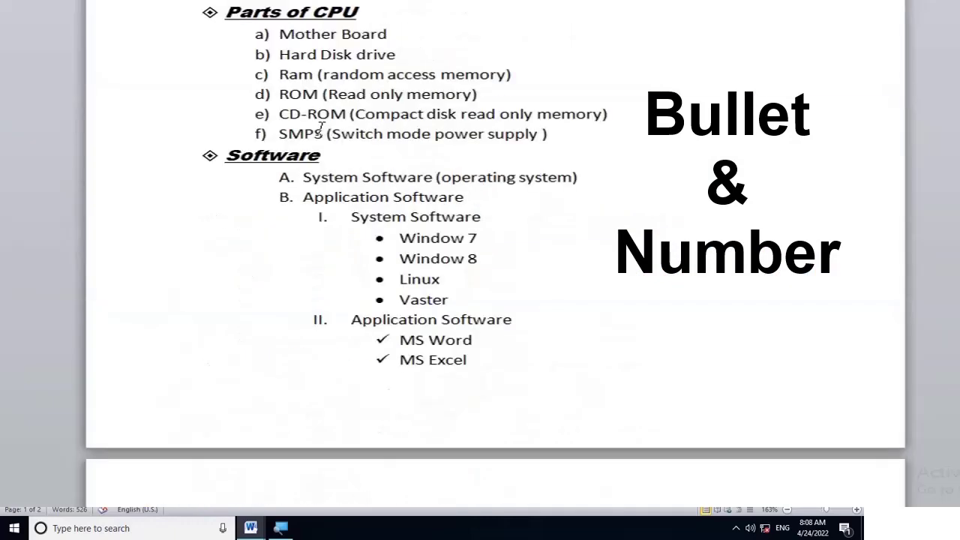
pyautogui.scroll(4, 322, 128)
pyautogui.scroll(4, 322, 129)
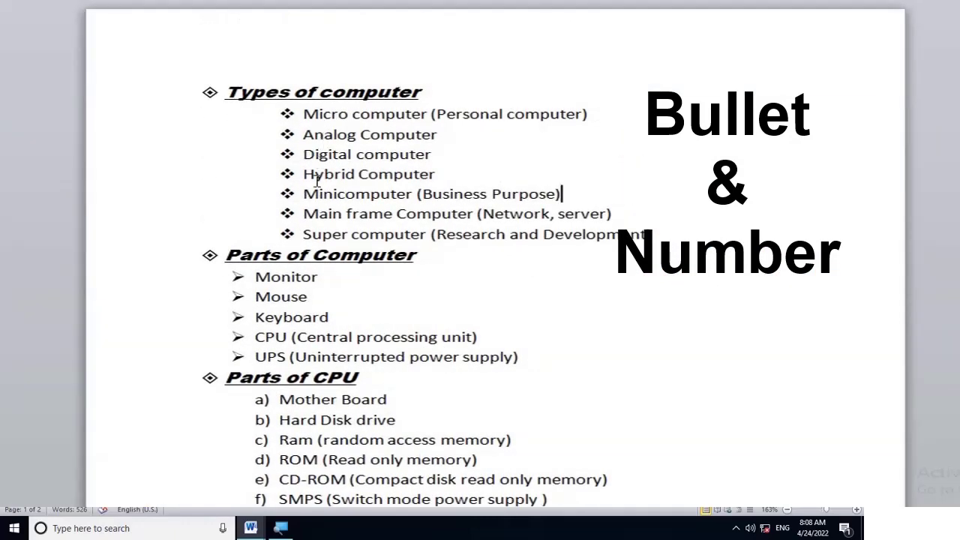
pyautogui.scroll(-1, 316, 181)
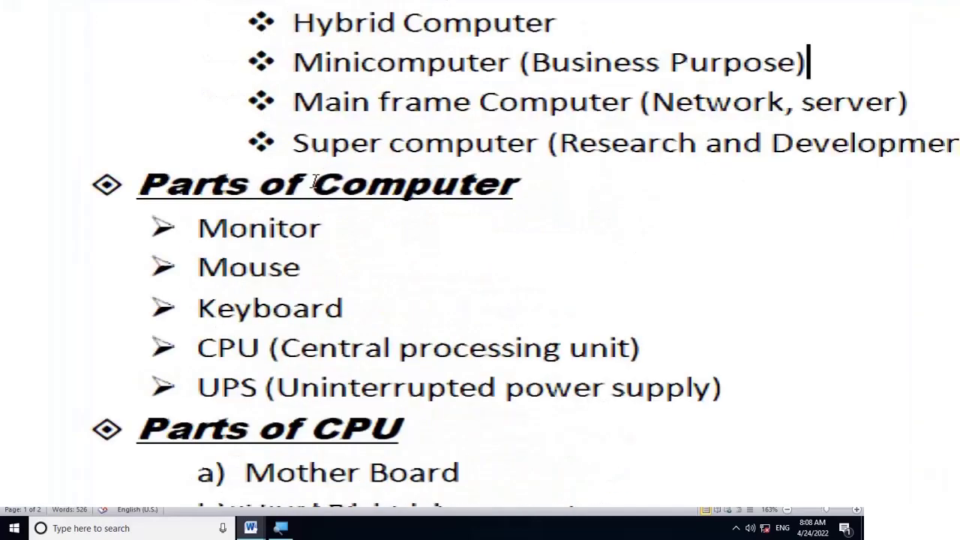
pyautogui.scroll(4, 316, 182)
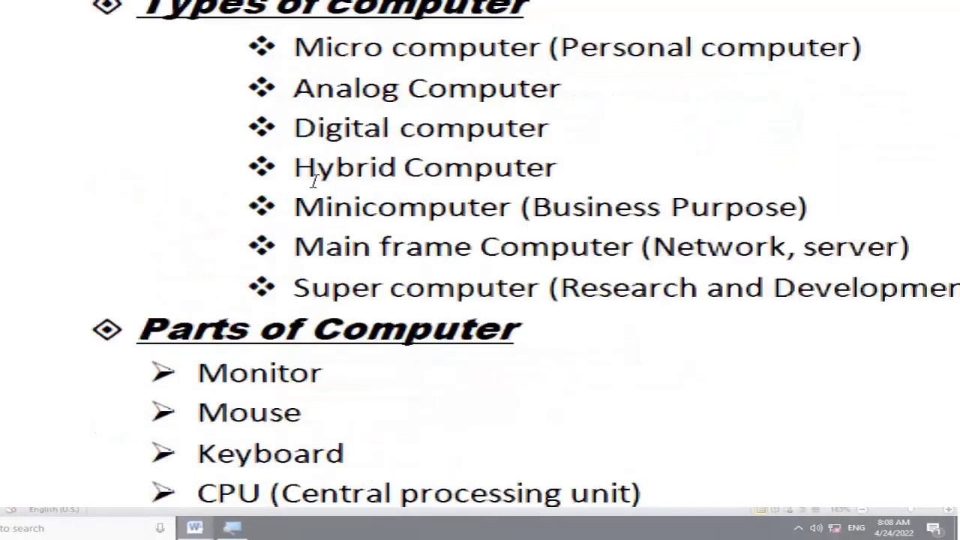
pyautogui.scroll(-8, 315, 182)
pyautogui.scroll(-4, 317, 182)
pyautogui.scroll(-2, 317, 182)
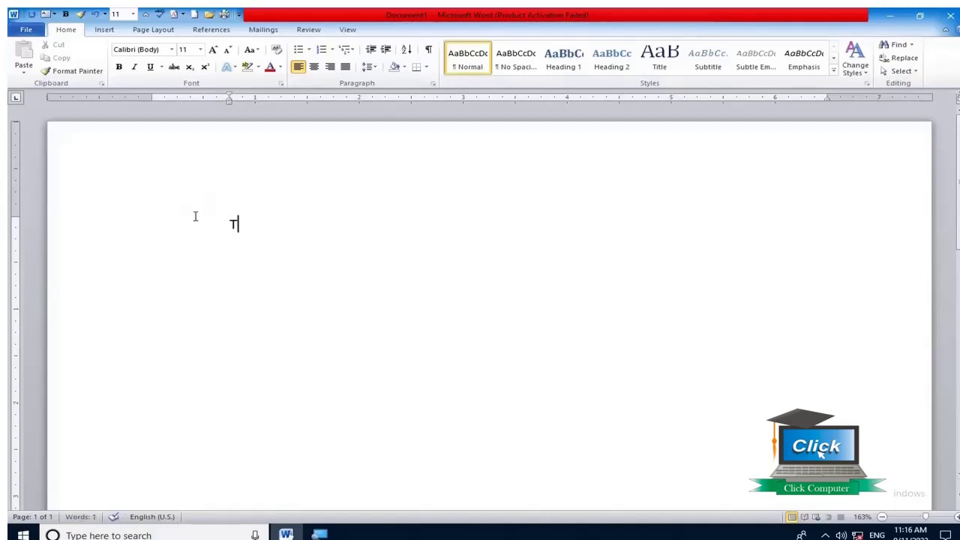
# Type the heading 'Types of Computer' and start a four-diamond bulleted item 'Micro Computer'.
pyautogui.write('ypes of ')
pyautogui.write('Computer')
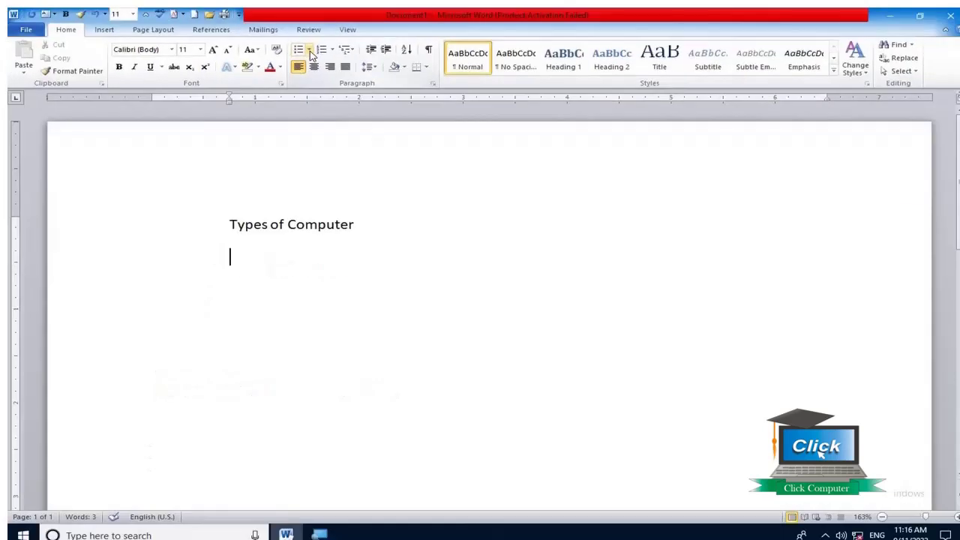
pyautogui.click(310, 51)
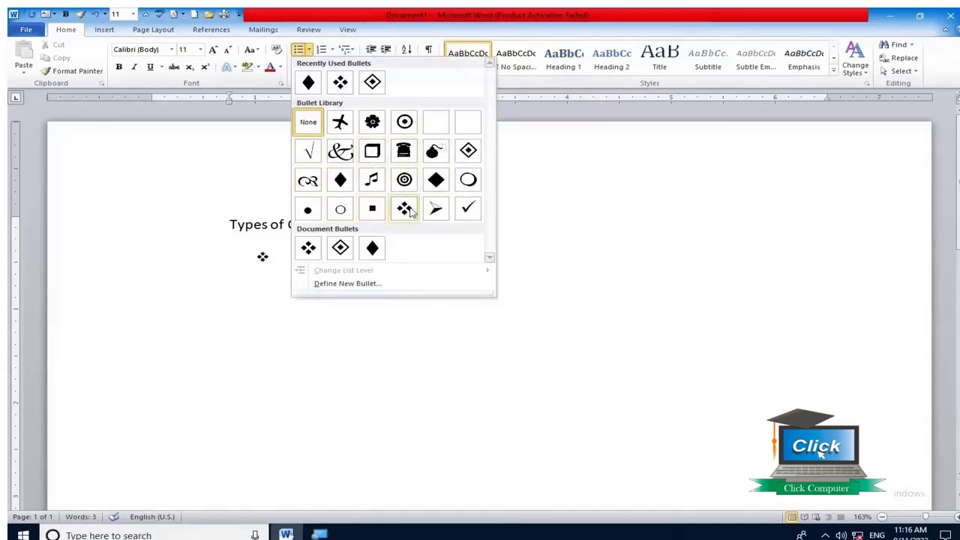
pyautogui.click(405, 209)
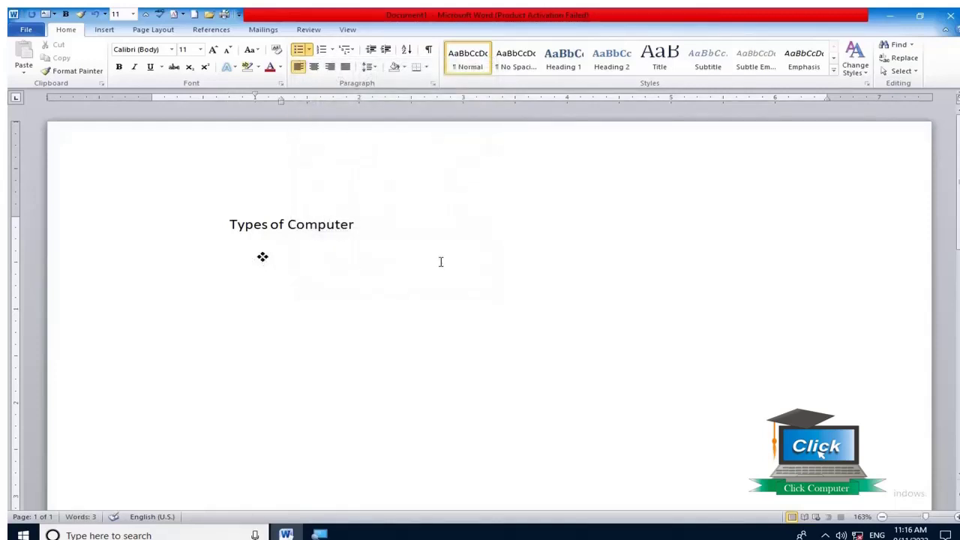
pyautogui.write('Micro')
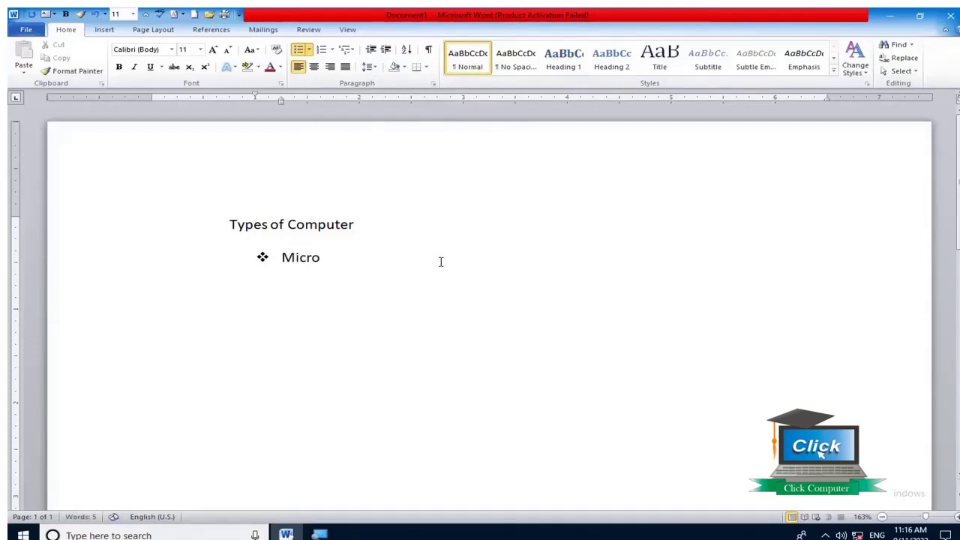
pyautogui.write(' Computer')
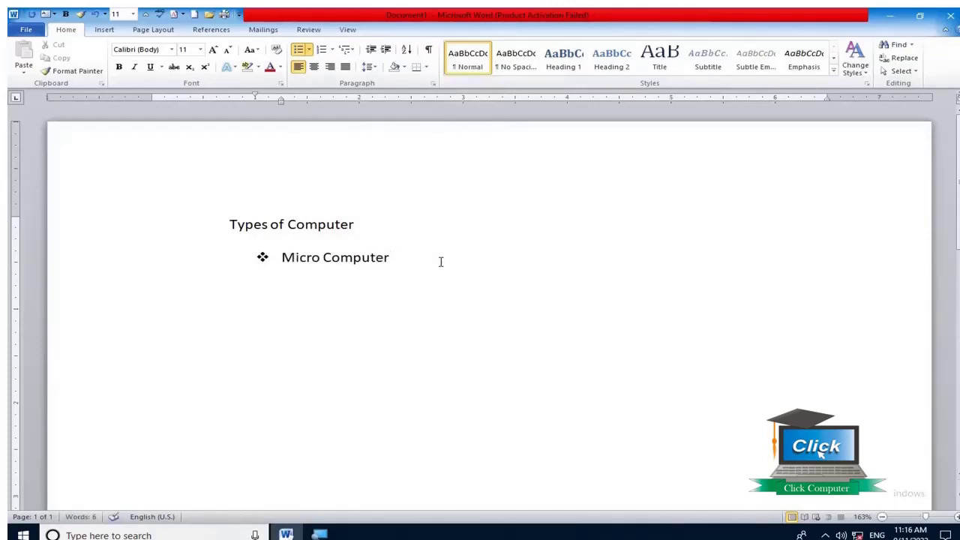
# Add 'Analog Computer' as a second diamond-bulleted item and leave the next line unbulleted.
pyautogui.press('Return')
pyautogui.write('Analog C')
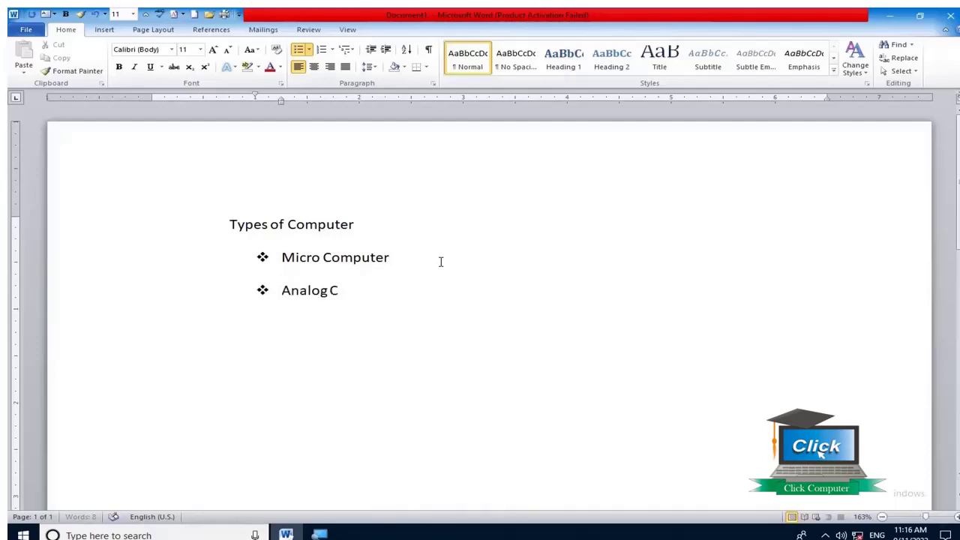
pyautogui.write('omputer')
pyautogui.press('Return')
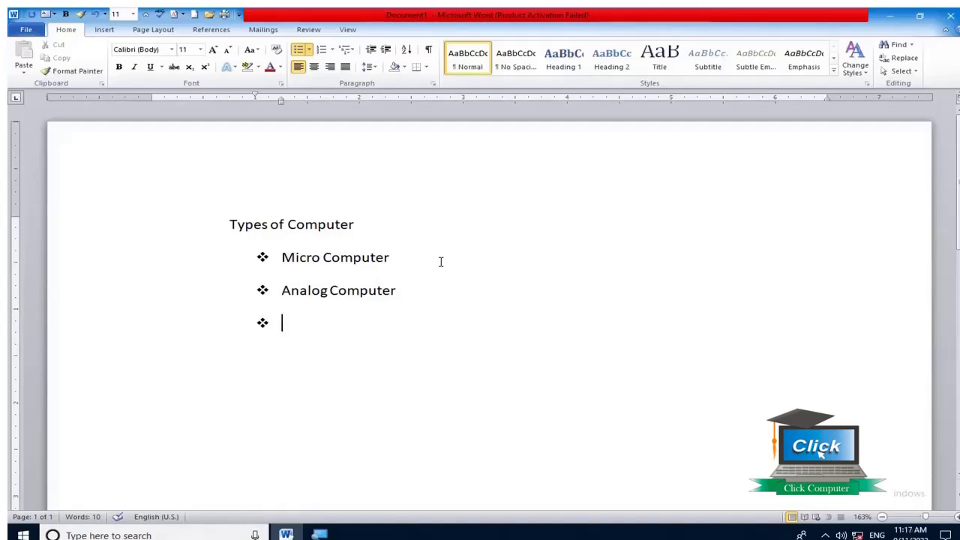
pyautogui.press('BackSpace')
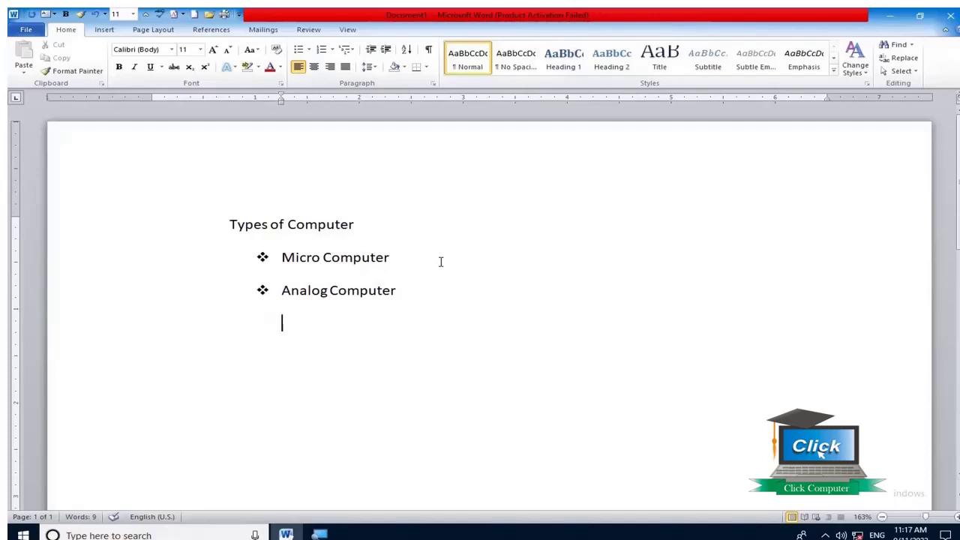
# Add hollow-circle sub-items 'Super Computer' and 'Mini Computer' under Analog Computer.
pyautogui.press('BackSpace')
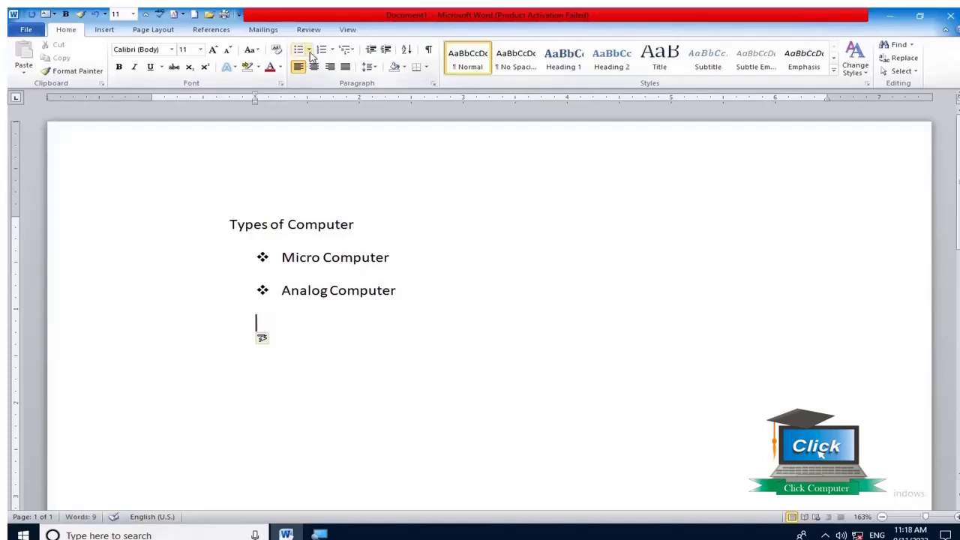
pyautogui.click(309, 50)
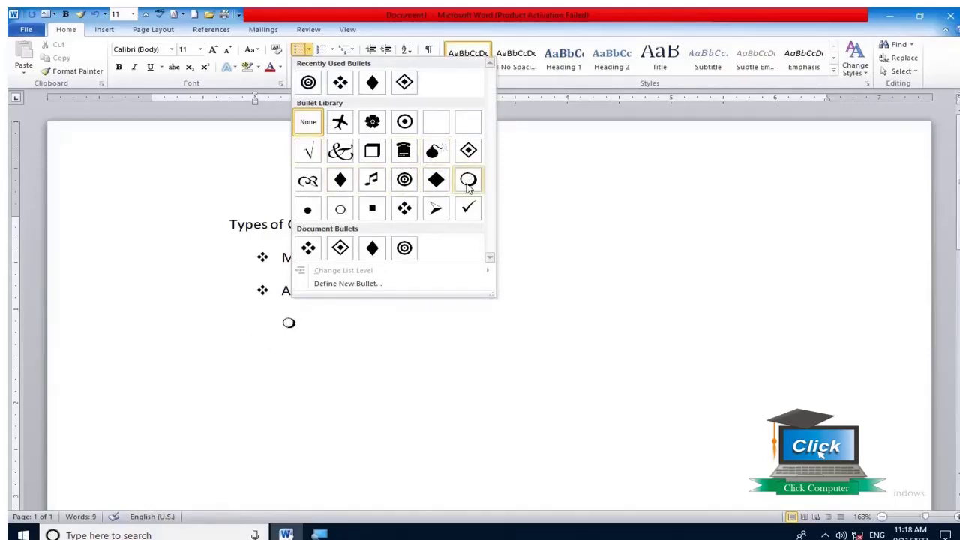
pyautogui.click(468, 188)
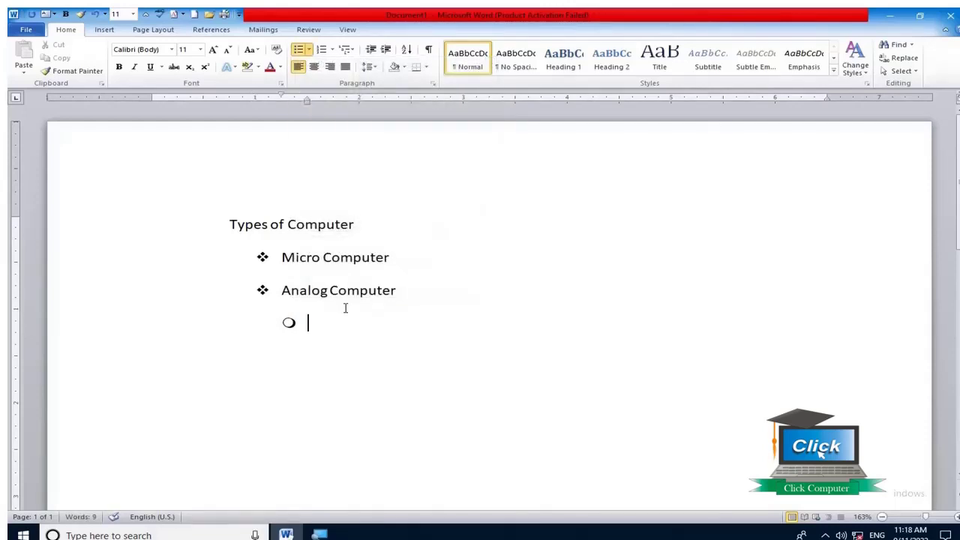
pyautogui.write('Su')
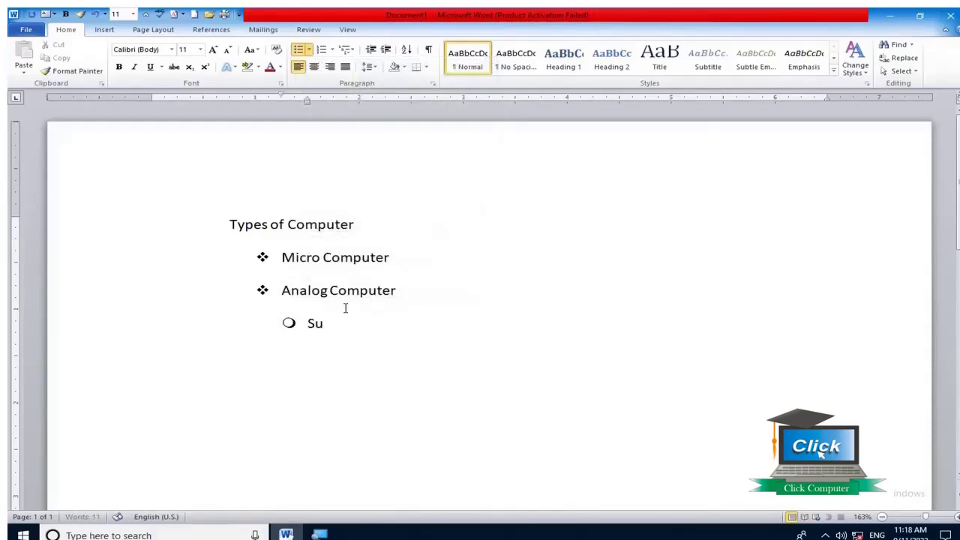
pyautogui.write('per Com')
pyautogui.write('puter')
pyautogui.press('Return')
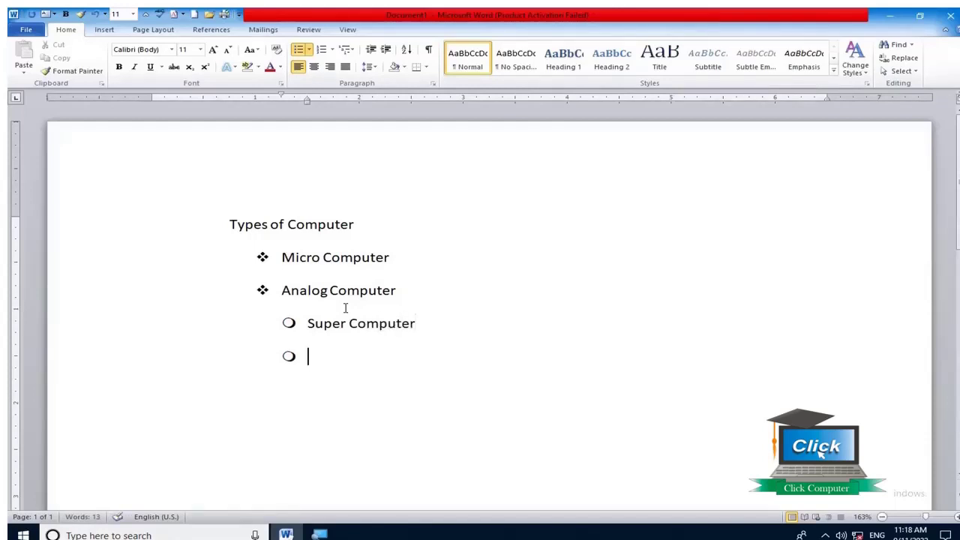
pyautogui.write('Mini C')
pyautogui.write('omputer')
pyautogui.press('Return')
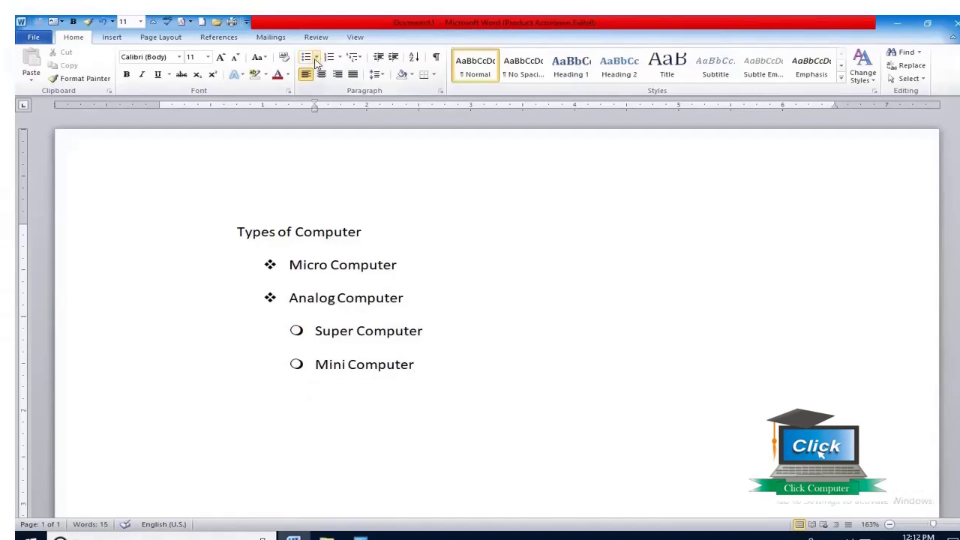
# Define a new bullet using the Wingdings circled-star symbol, character code 181.
pyautogui.click(317, 58)
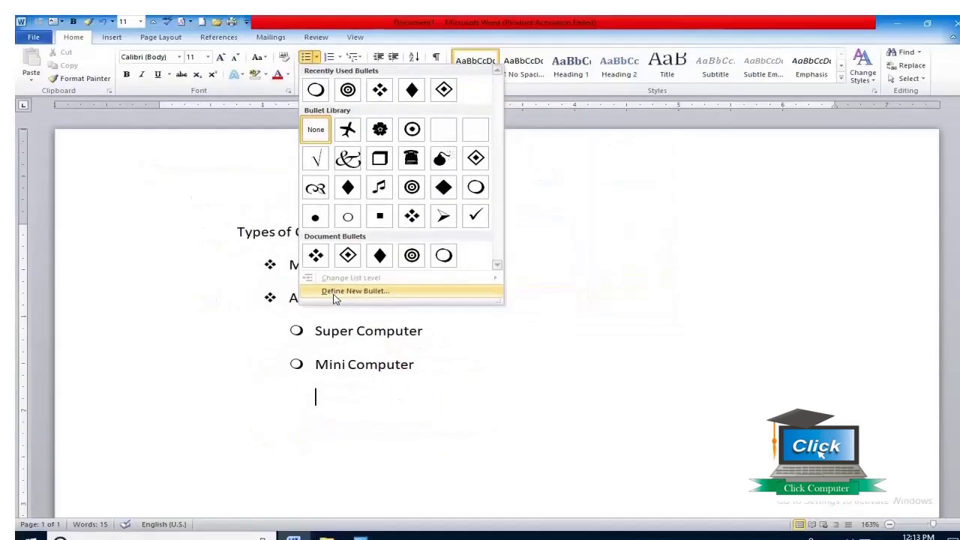
pyautogui.click(336, 293)
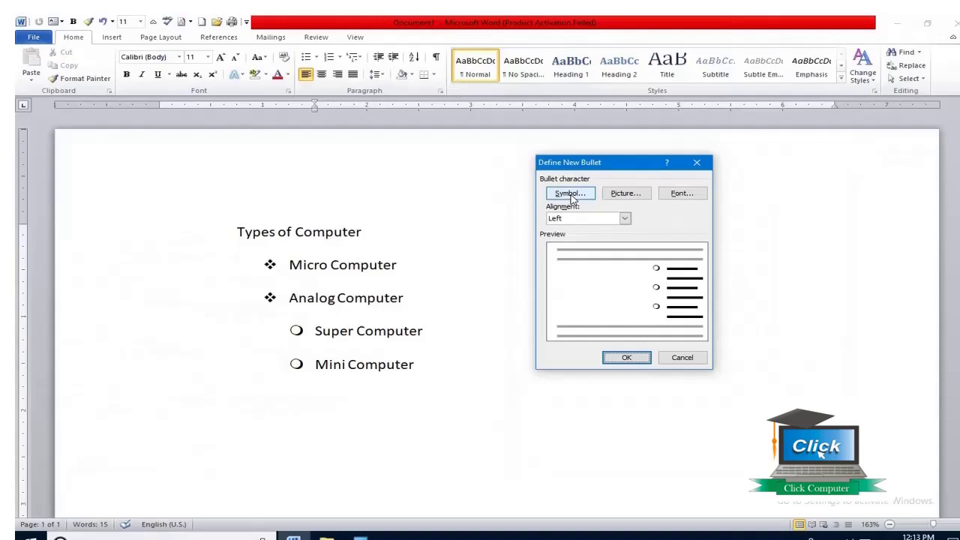
pyautogui.click(571, 193)
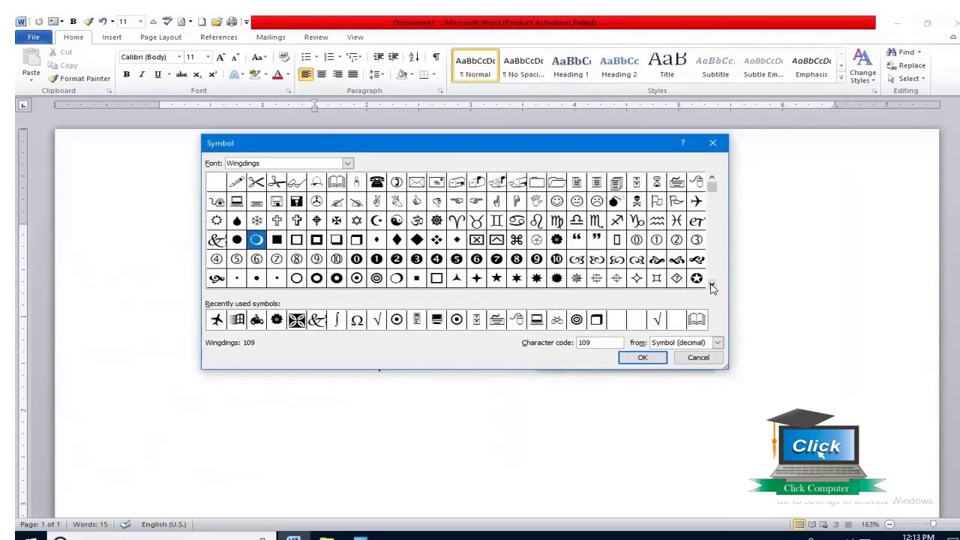
pyautogui.moveTo(712, 186); pyautogui.dragTo(713, 244)
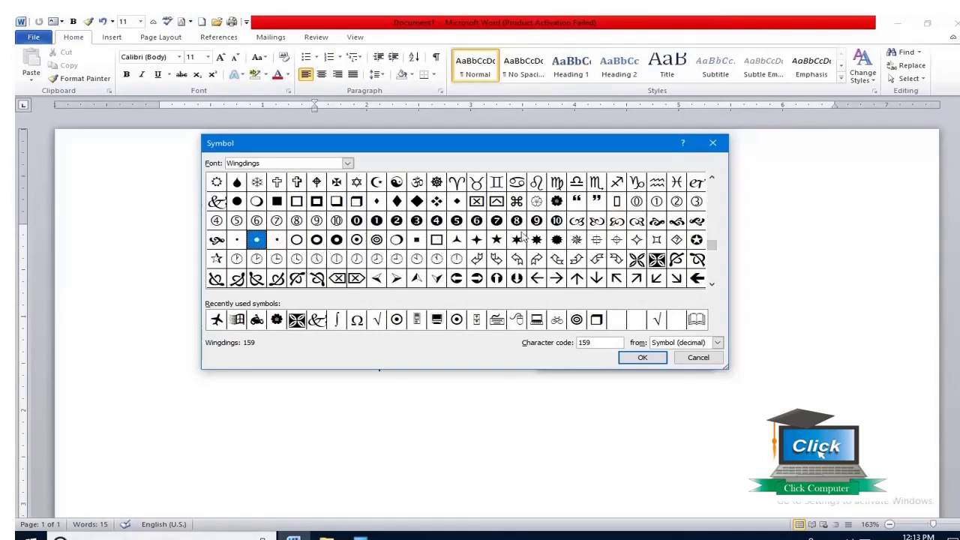
pyautogui.click(697, 241)
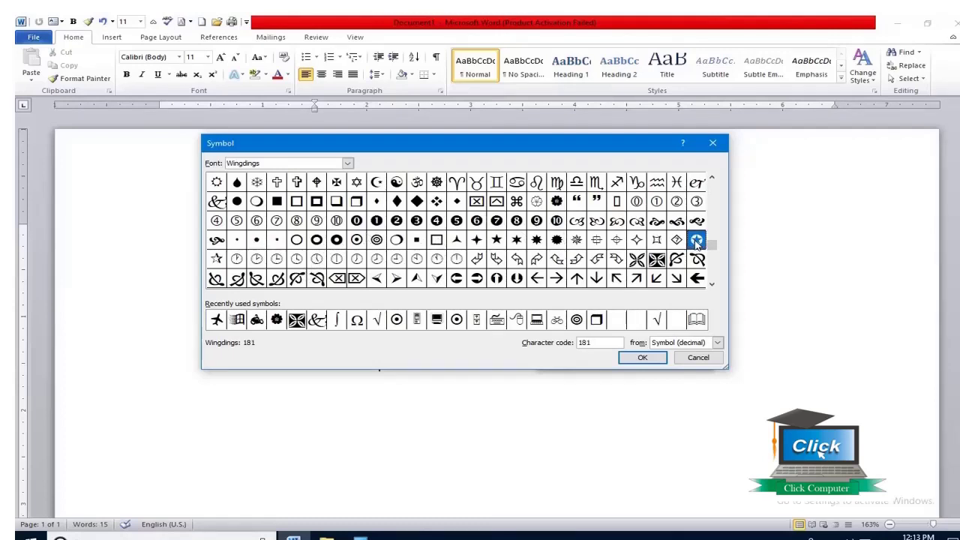
pyautogui.click(642, 360)
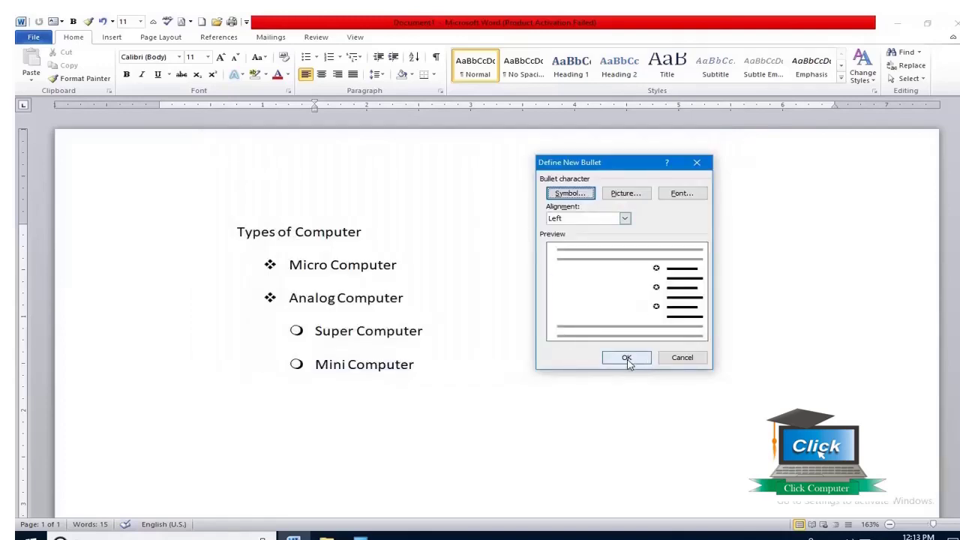
pyautogui.click(627, 359)
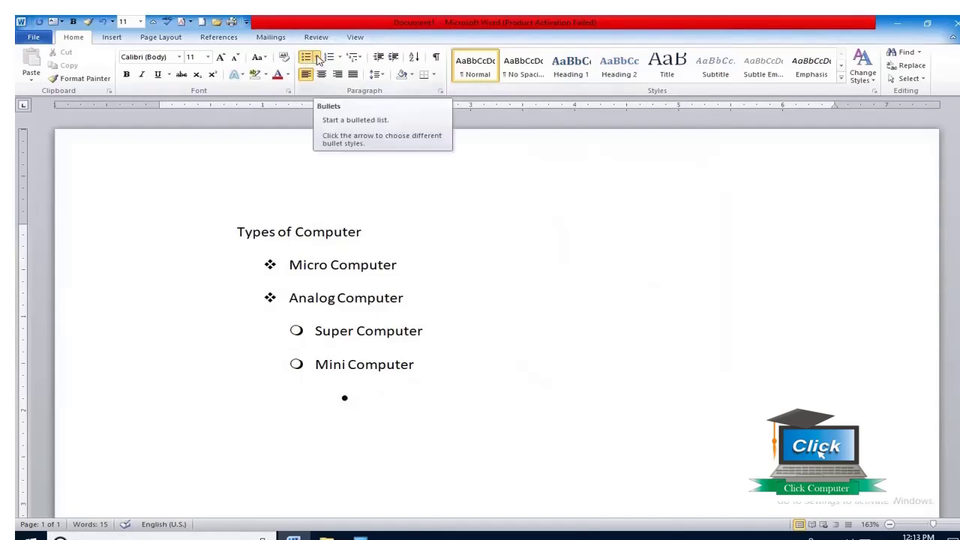
# Apply the circled-star bullet to the deeper-indented line below Mini Computer.
pyautogui.click(318, 58)
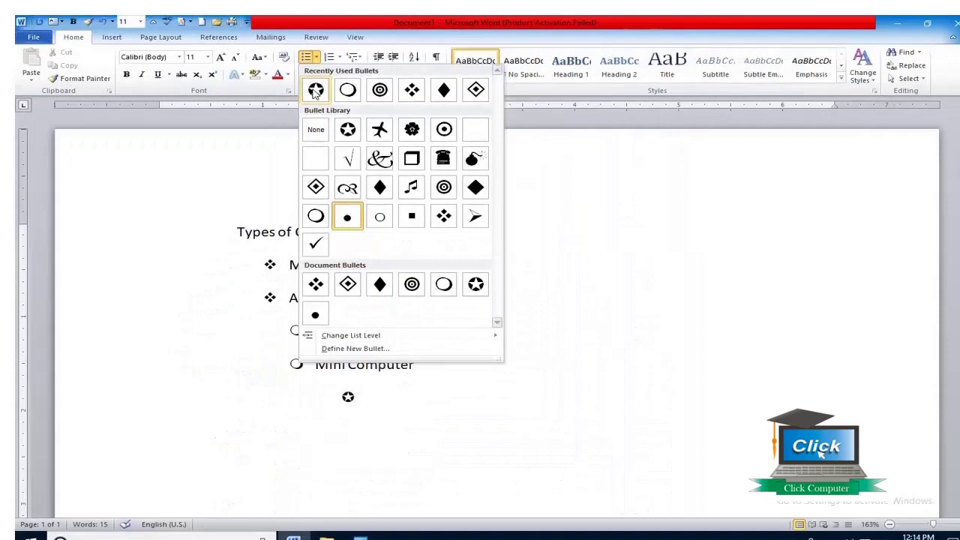
pyautogui.click(315, 90)
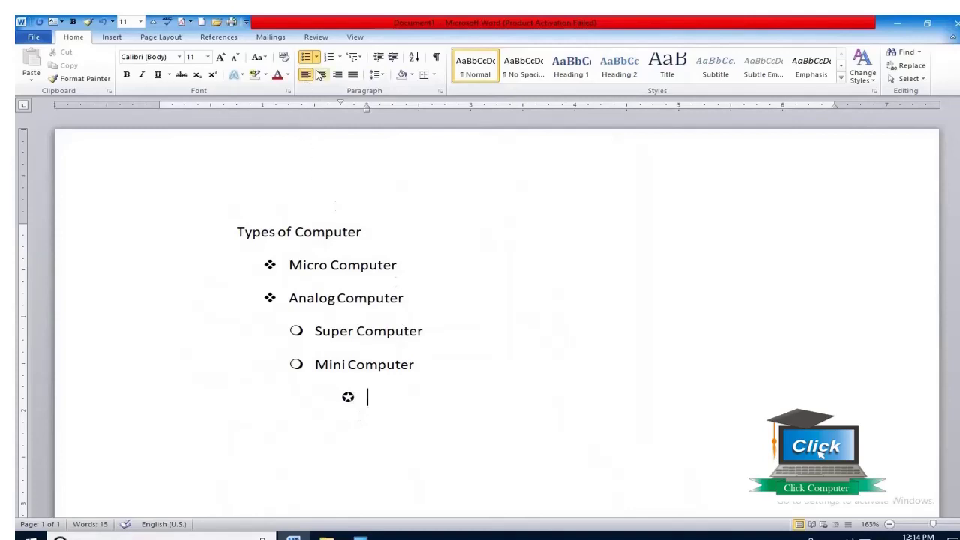
pyautogui.click(318, 58)
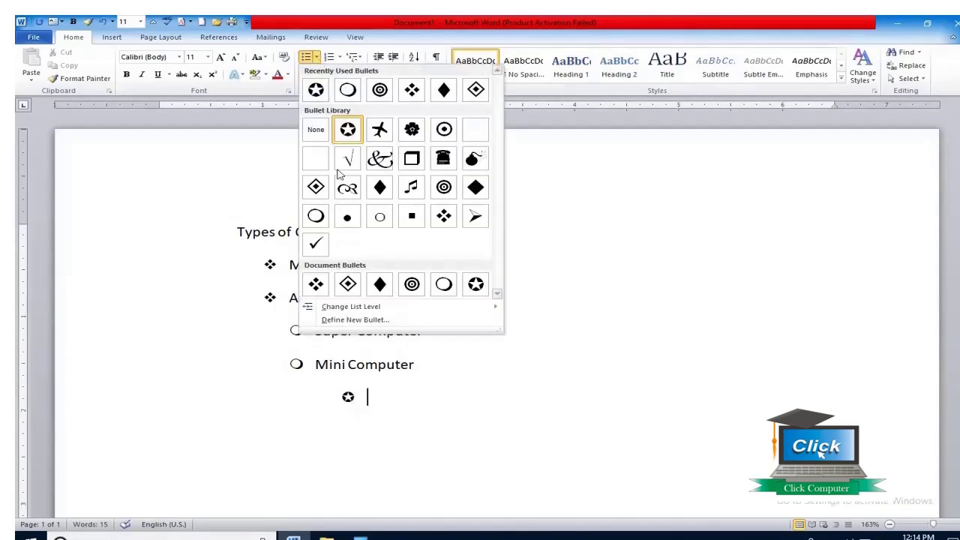
# Browse Webdings symbols for another custom bullet, then cancel without using one.
pyautogui.click(360, 321)
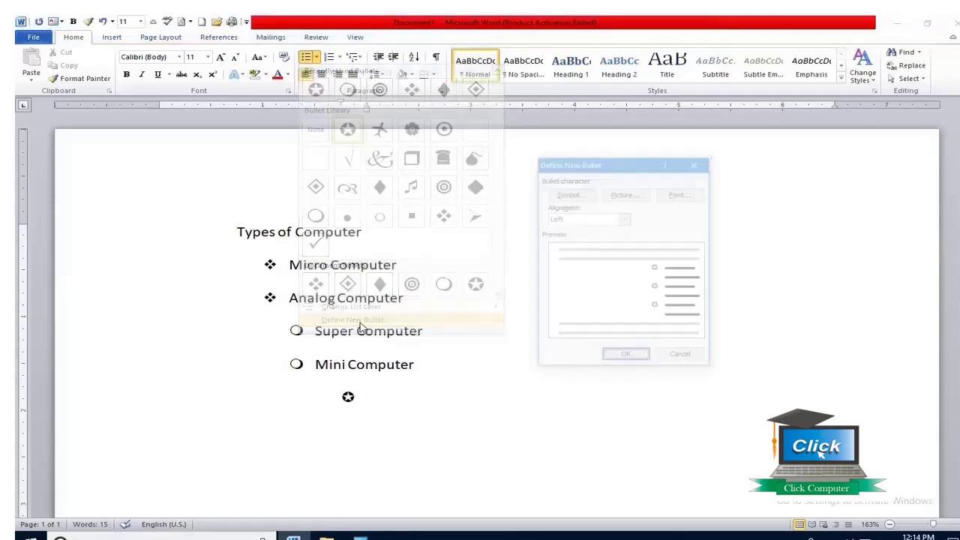
pyautogui.click(572, 193)
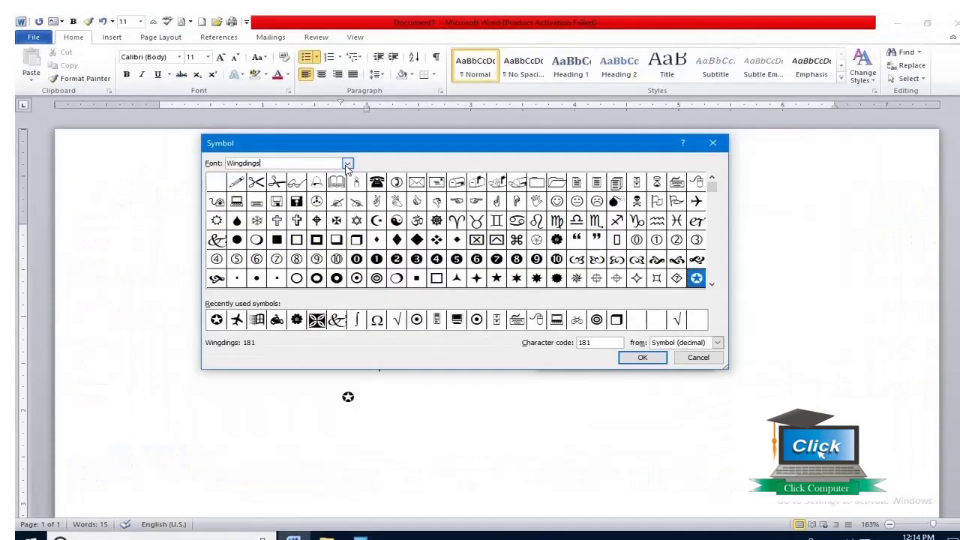
pyautogui.click(347, 164)
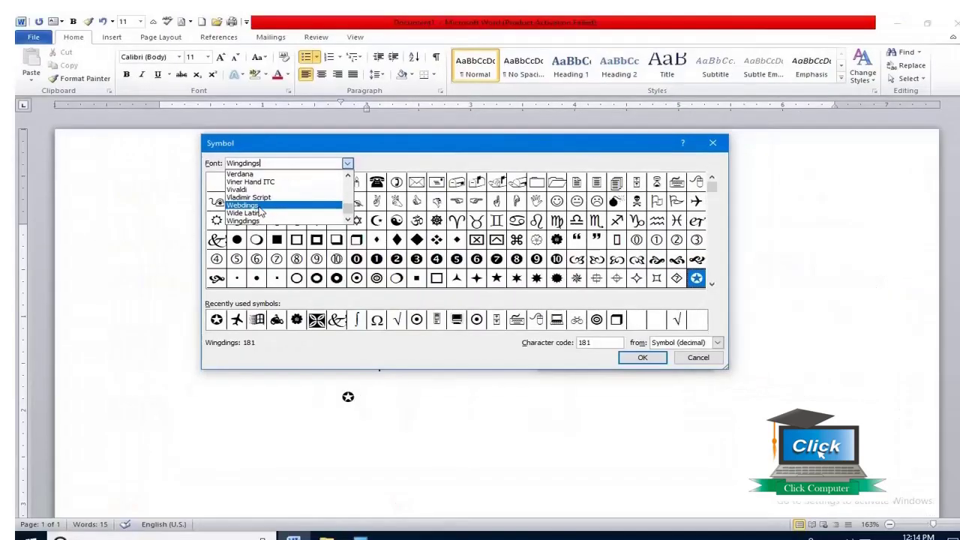
pyautogui.click(260, 207)
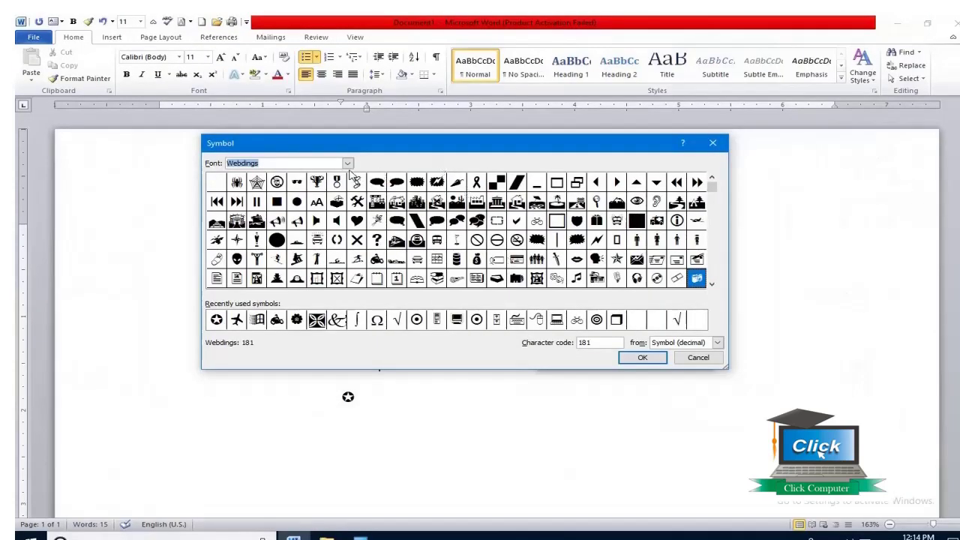
pyautogui.click(347, 163)
pyautogui.scroll(-2, 348, 178)
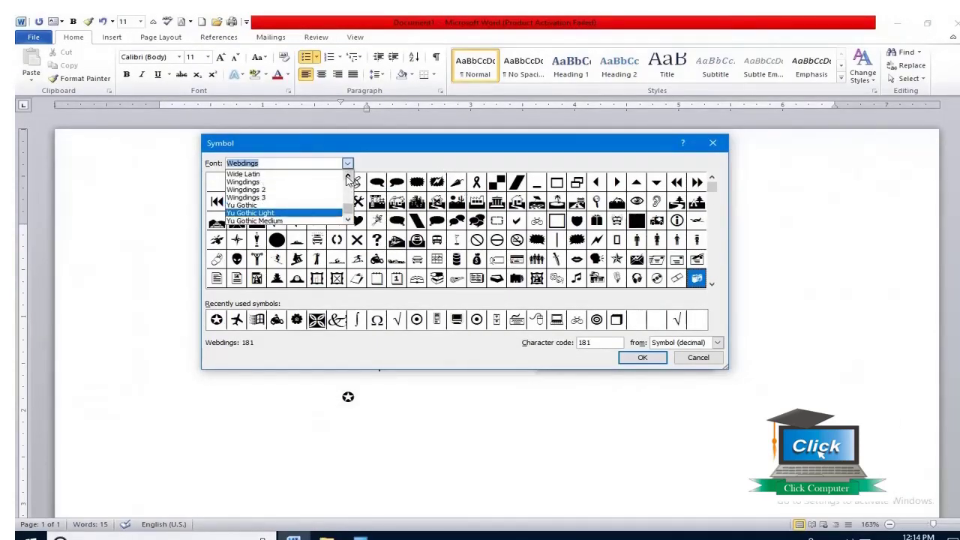
pyautogui.scroll(2, 348, 179)
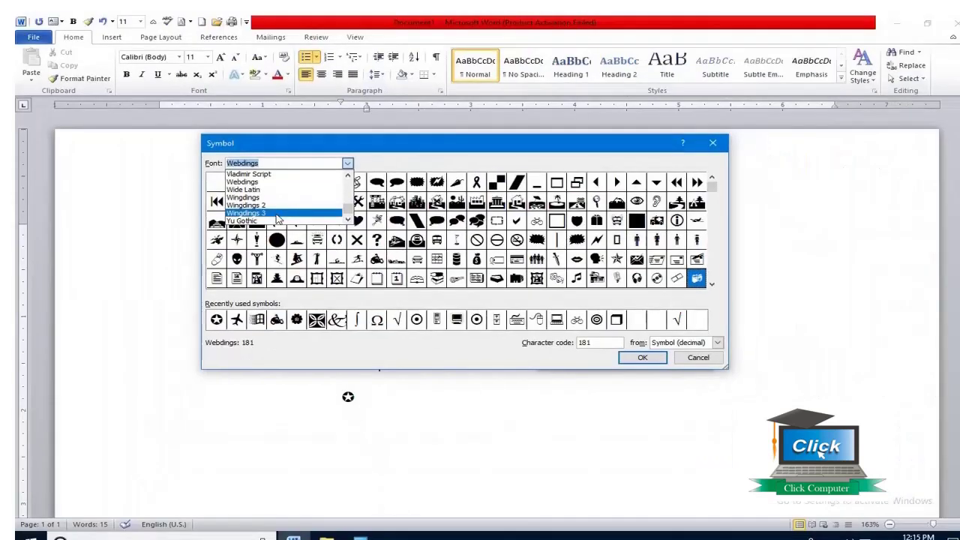
pyautogui.click(397, 220)
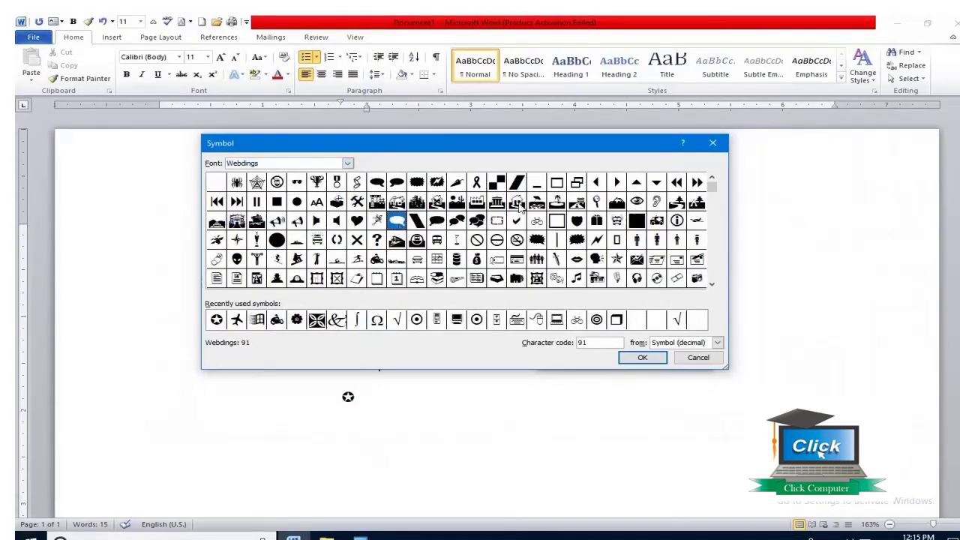
pyautogui.click(698, 359)
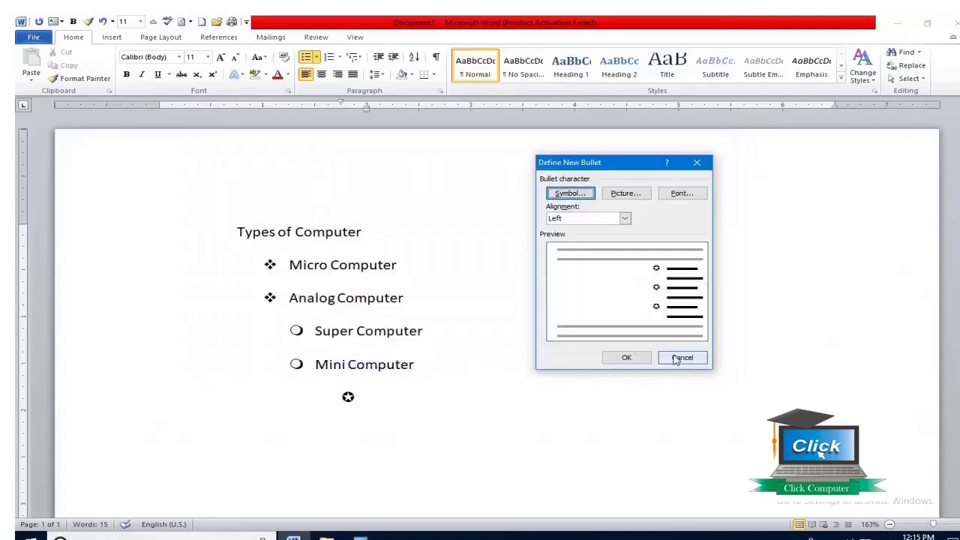
# Close the bullet dialog and set the Micro Computer and Analog Computer lines to no bullet.
pyautogui.click(698, 162)
pyautogui.click(431, 331)
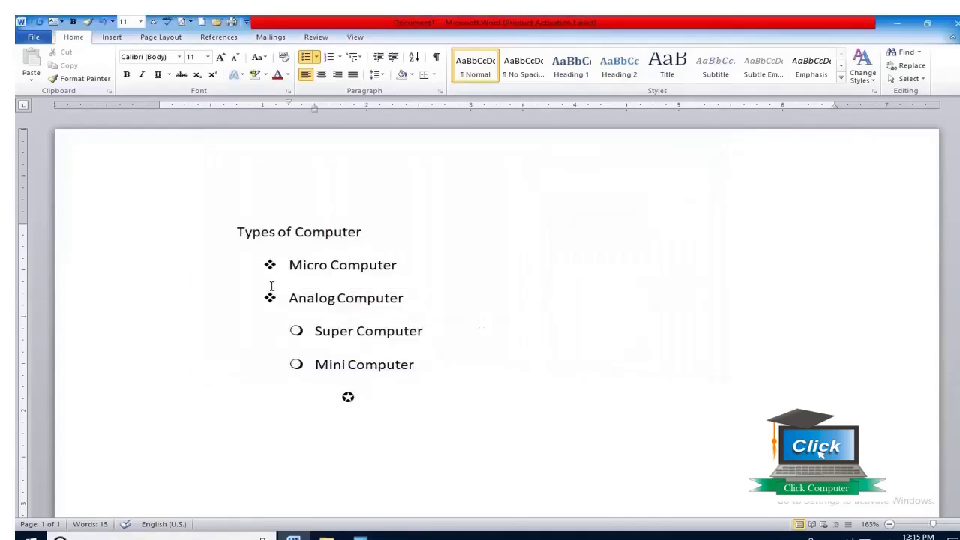
pyautogui.click(289, 265)
pyautogui.moveTo(290, 265); pyautogui.dragTo(415, 301)
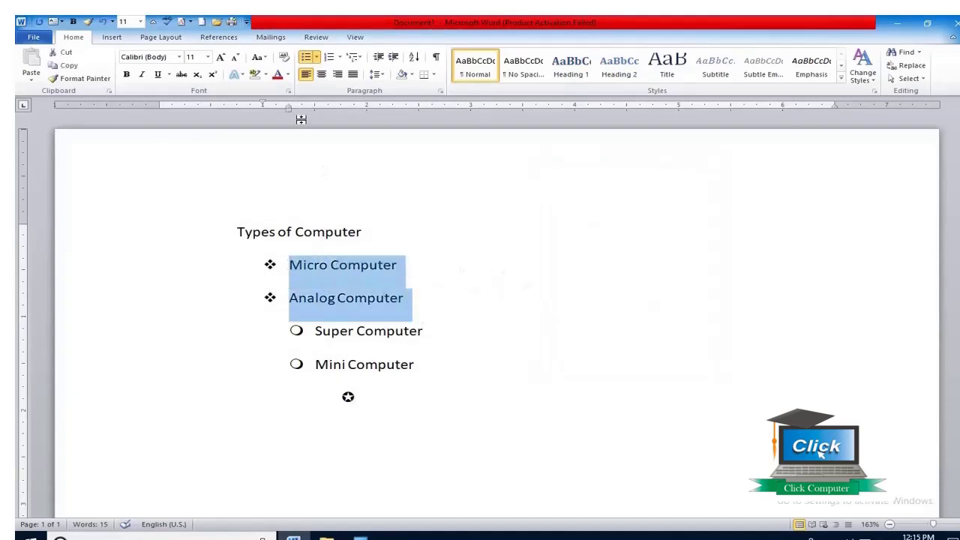
pyautogui.click(316, 57)
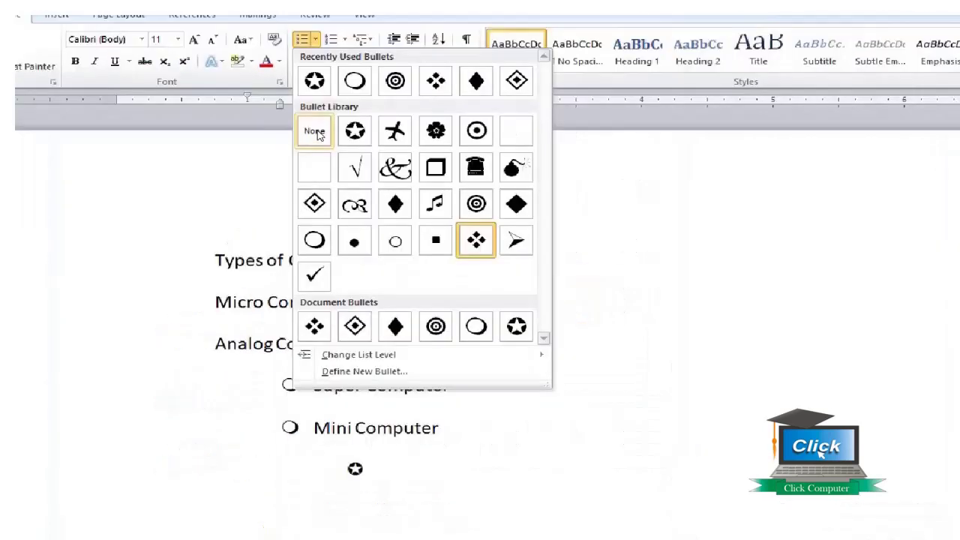
pyautogui.click(316, 132)
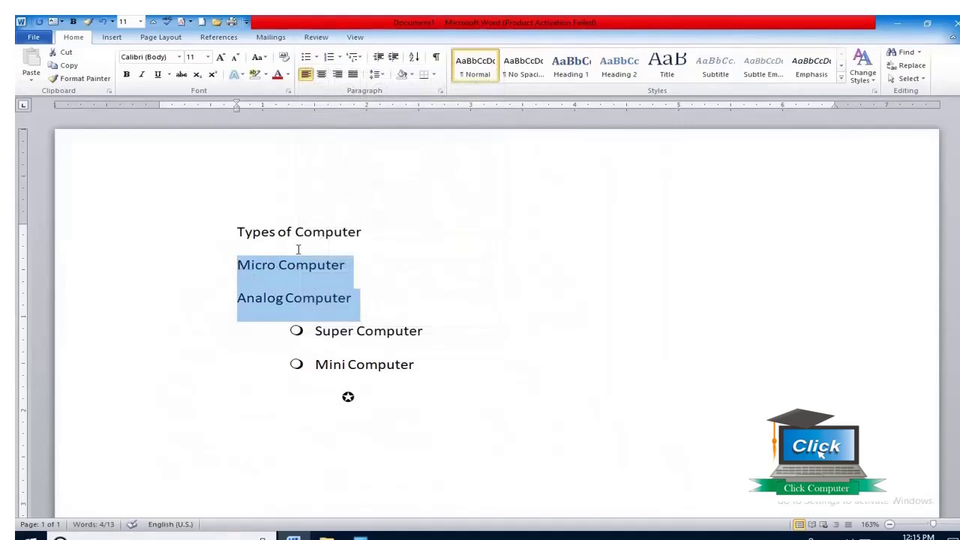
pyautogui.click(317, 58)
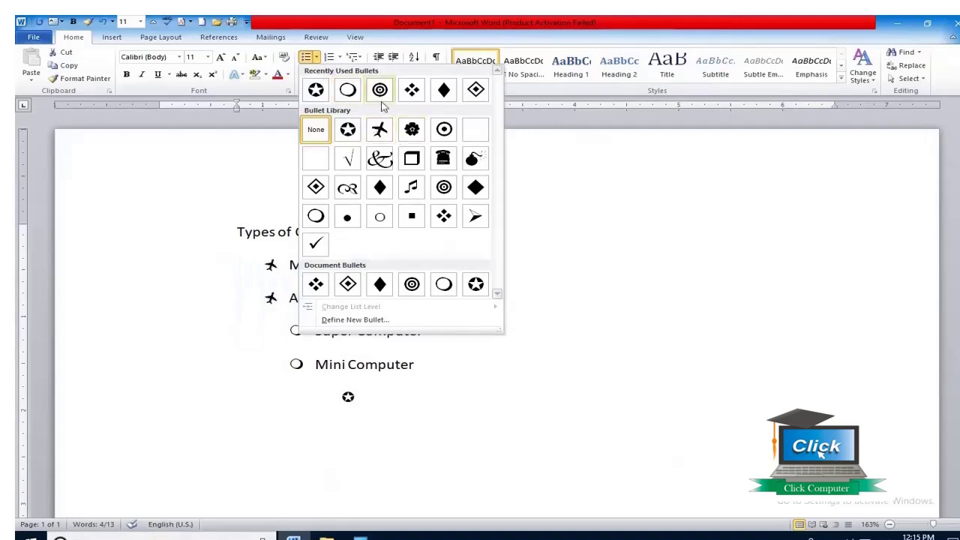
# Give the Micro Computer and Analog Computer lines an airplane bullet from the library.
pyautogui.click(413, 193)
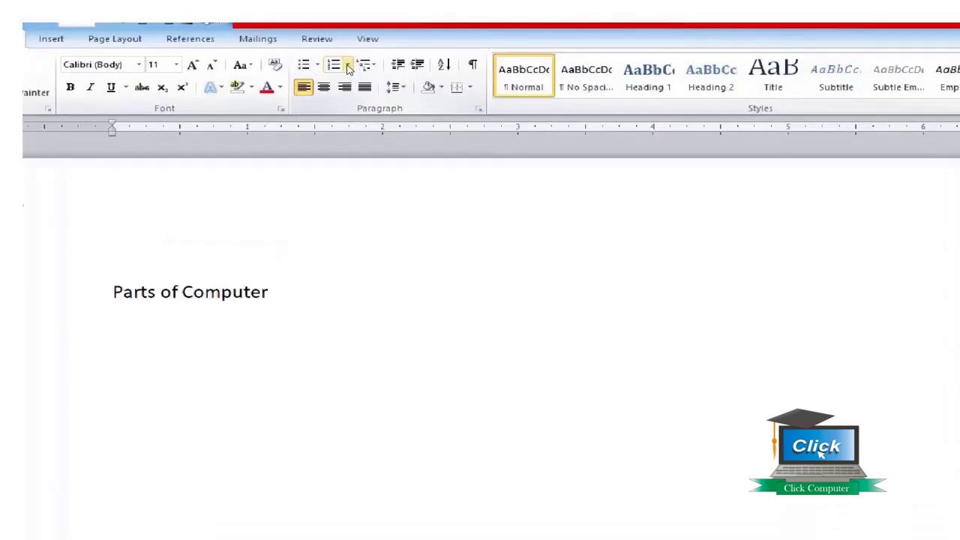
pyautogui.click(347, 65)
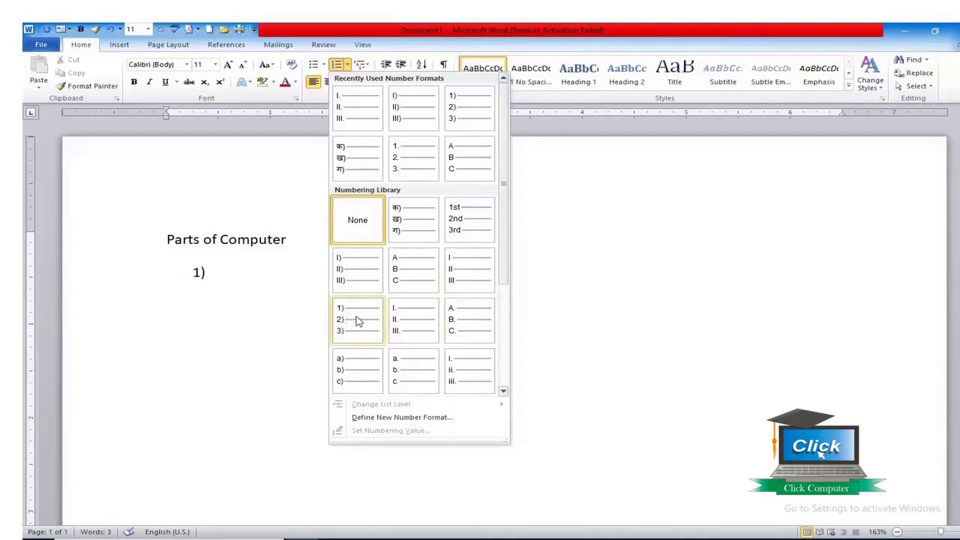
# Start a 1) 2) 3) numbered list with items 'Monitor' and 'Cpu'.
pyautogui.click(357, 321)
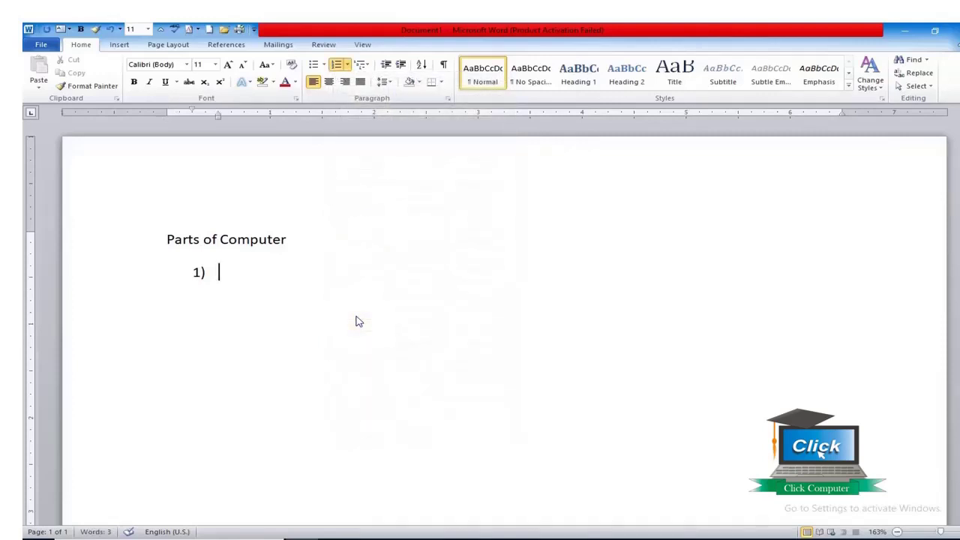
pyautogui.write('monitor')
pyautogui.press('Return')
pyautogui.write('cpu')
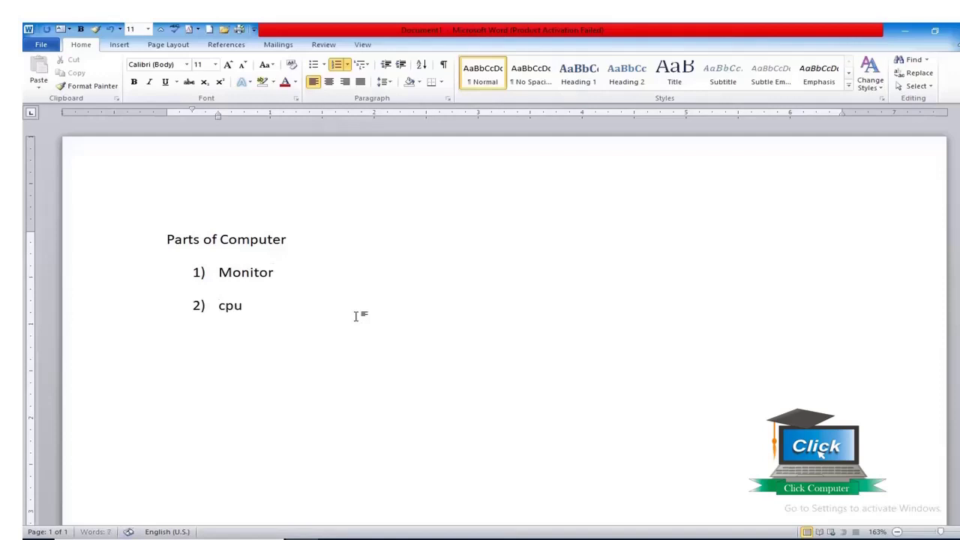
pyautogui.press('Return')
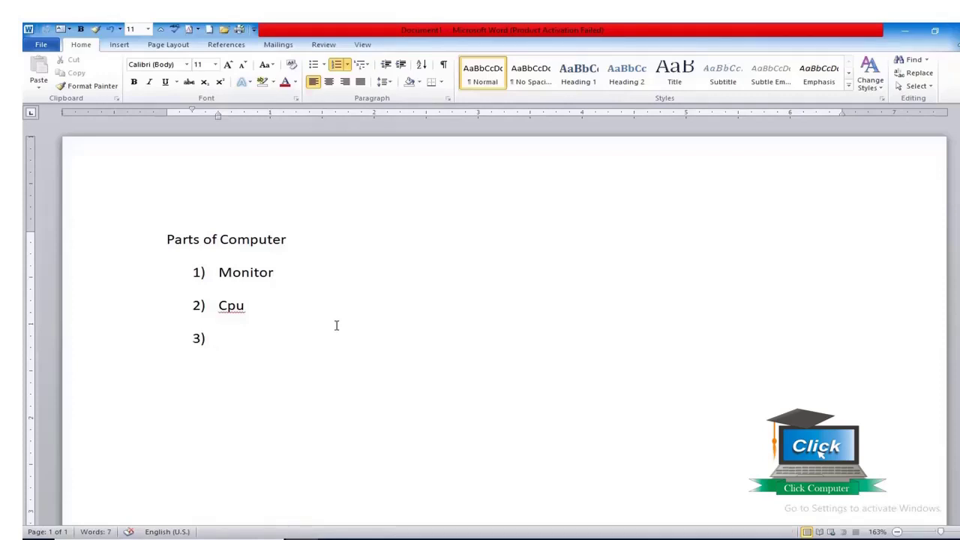
# Begin a Roman-numeral sub-list with I Keyboard and an empty II line.
pyautogui.press('BackSpace')
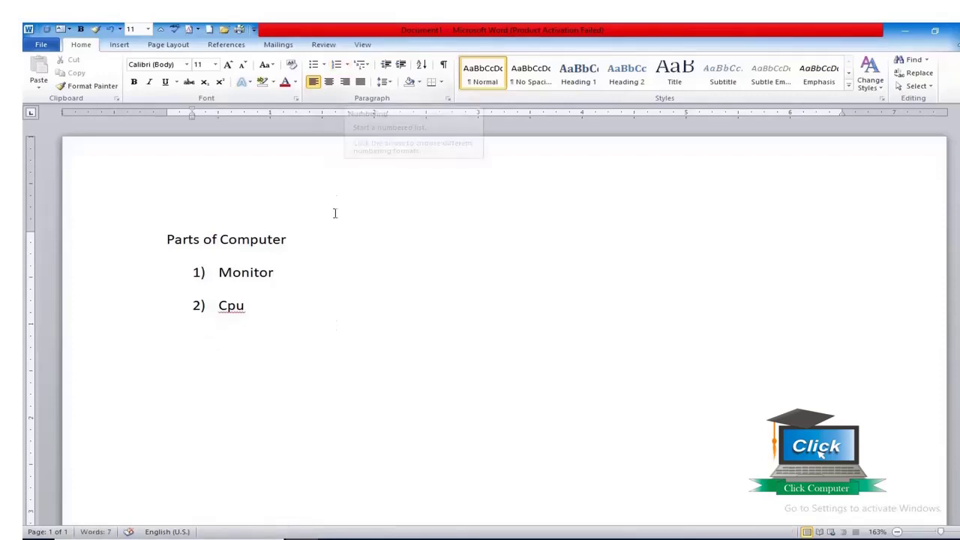
pyautogui.click(348, 66)
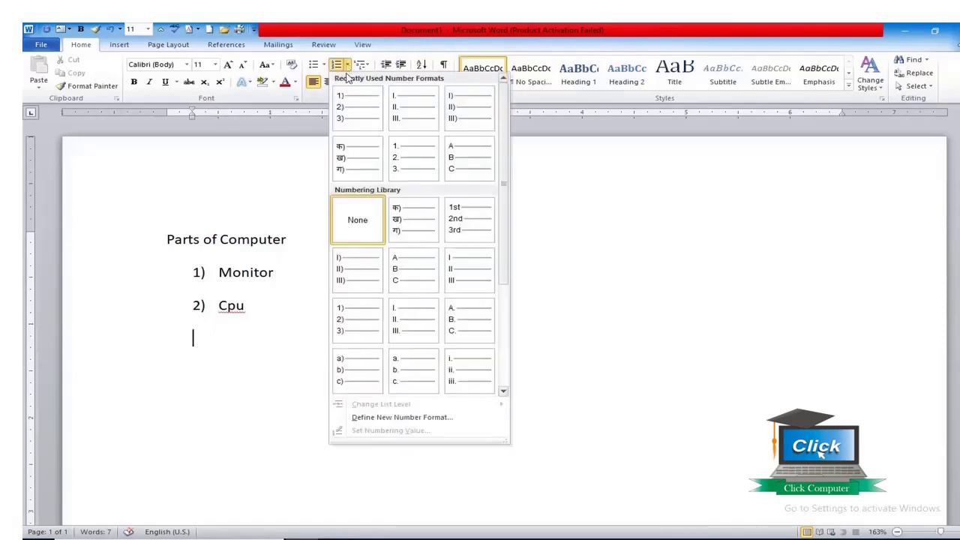
pyautogui.click(454, 278)
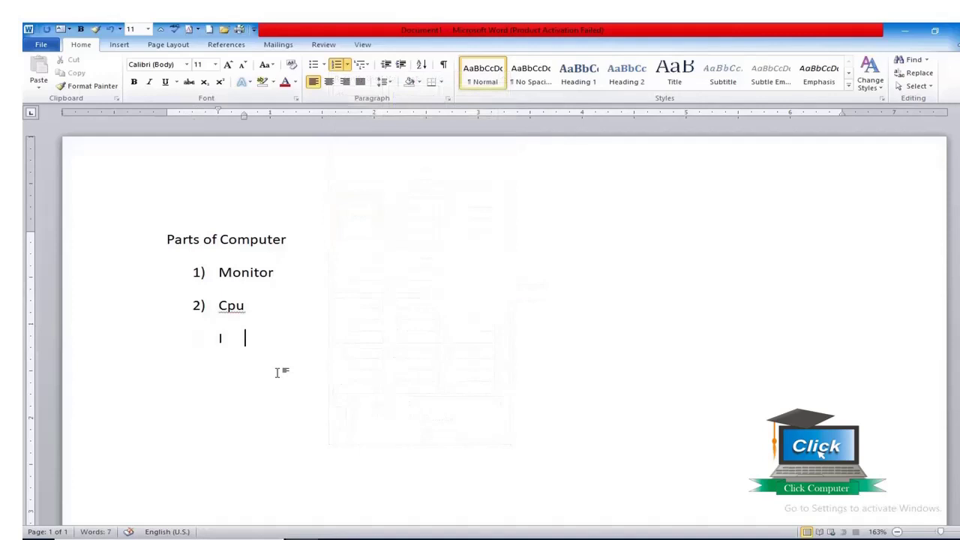
pyautogui.write('keyboard')
pyautogui.press('Return')
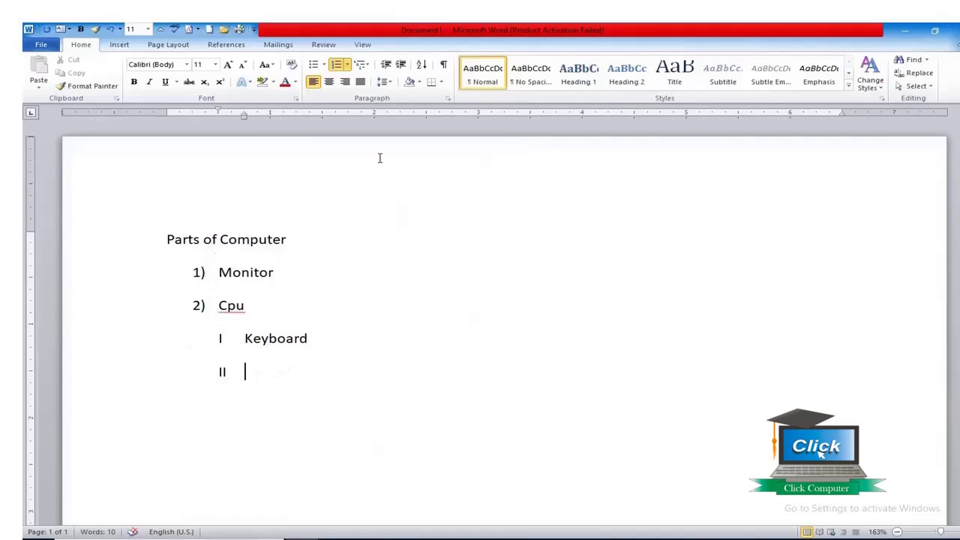
pyautogui.click(347, 66)
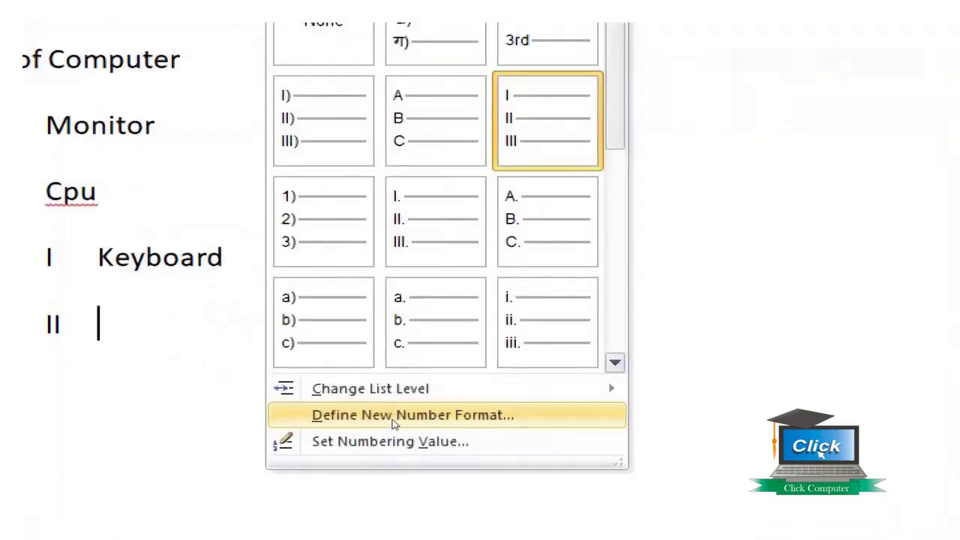
pyautogui.click(394, 424)
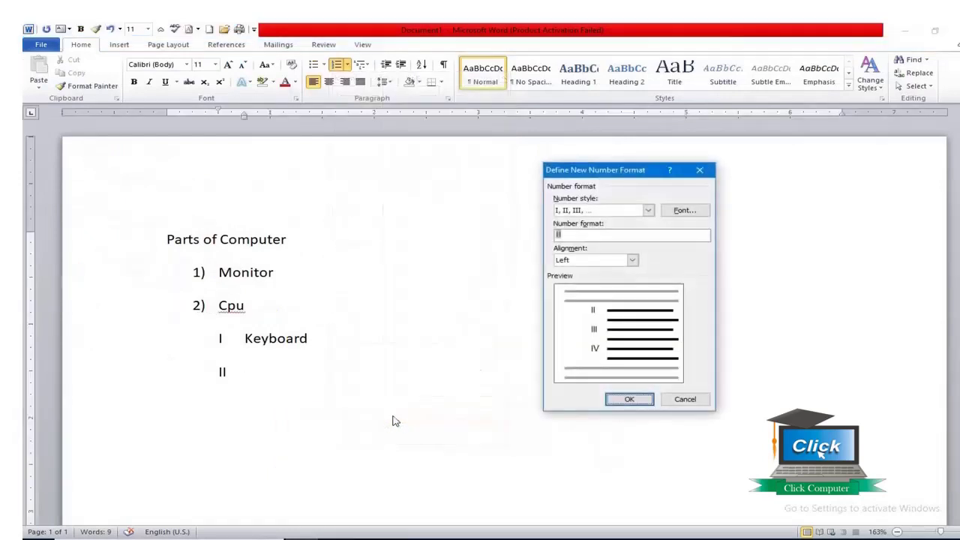
pyautogui.moveTo(651, 174); pyautogui.dragTo(464, 178)
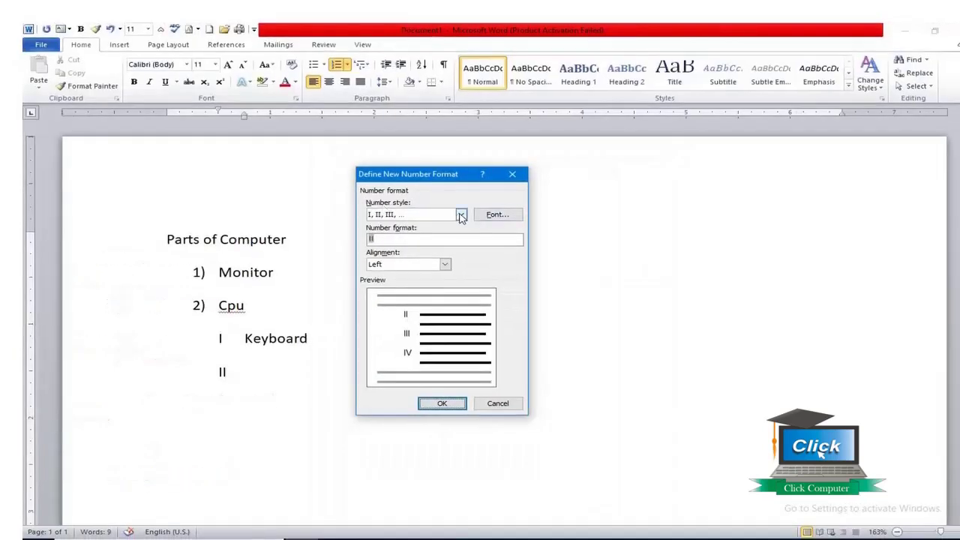
pyautogui.click(461, 215)
pyautogui.moveTo(461, 231); pyautogui.dragTo(464, 260)
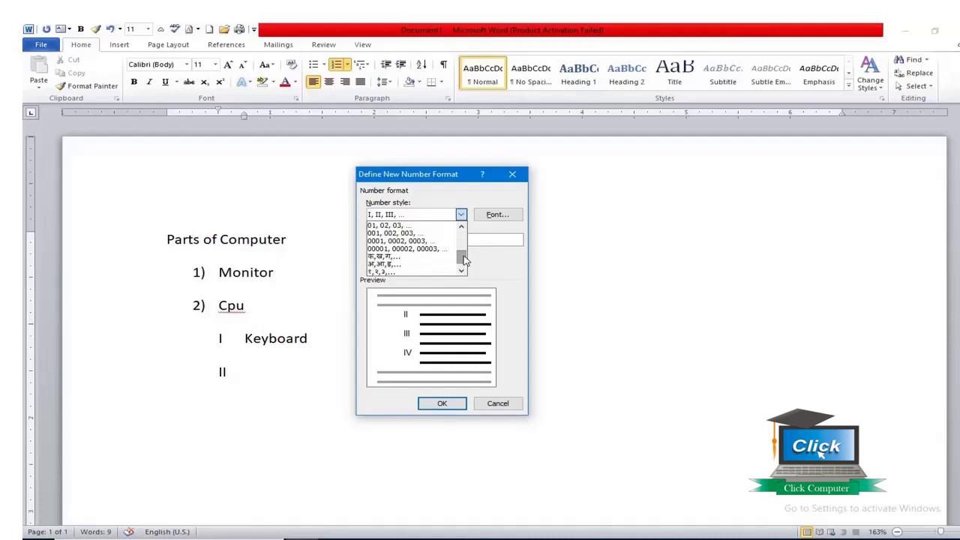
pyautogui.click(499, 406)
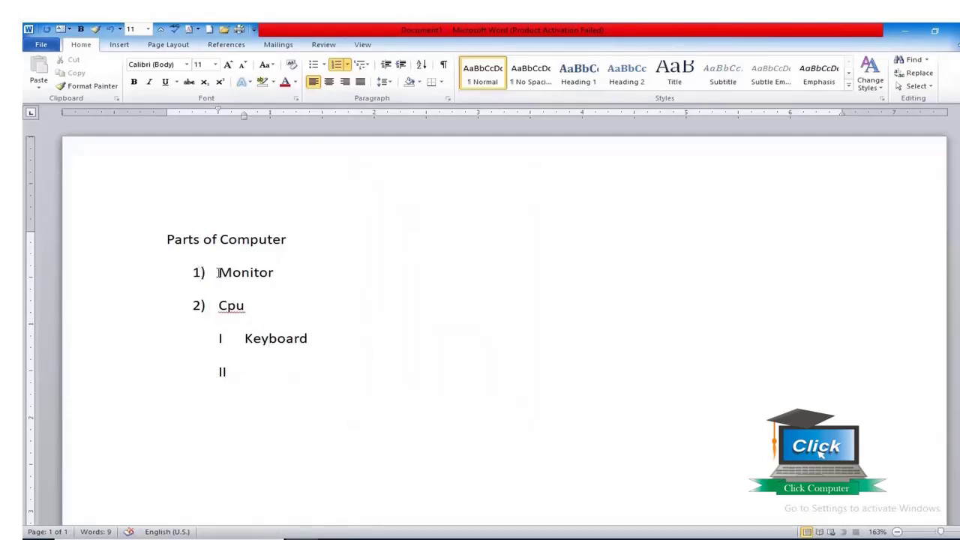
# Remove the numbering from the Monitor and Cpu lines so they become plain lines.
pyautogui.moveTo(235, 298); pyautogui.dragTo(247, 307)
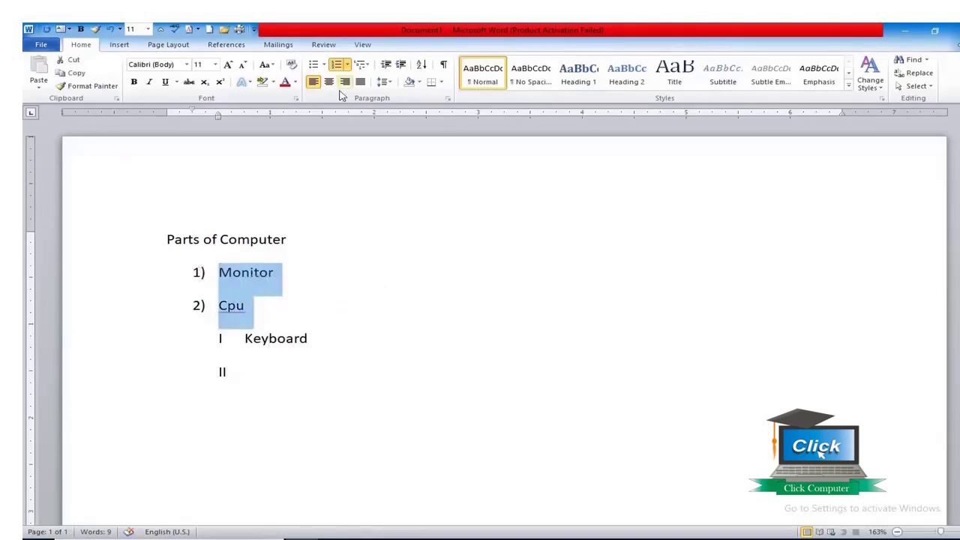
pyautogui.click(349, 68)
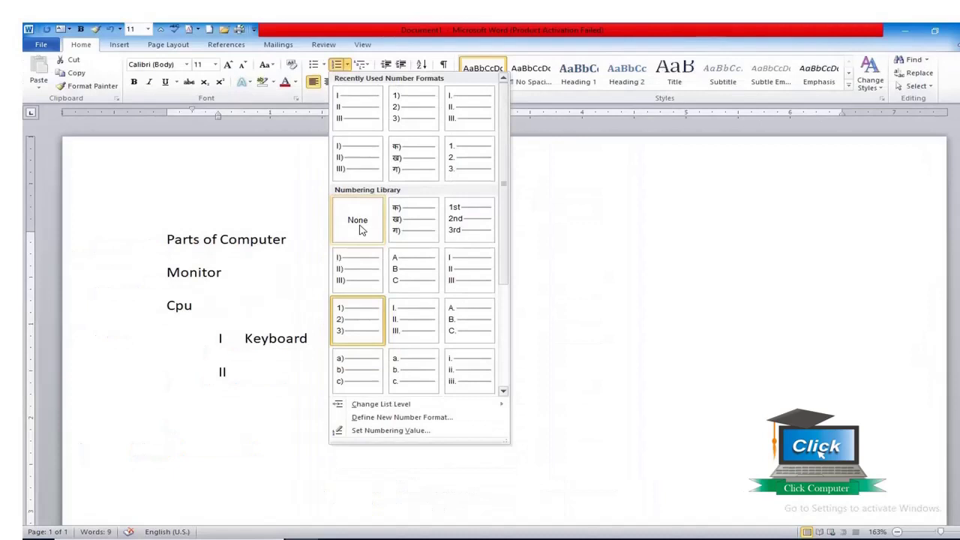
pyautogui.click(358, 225)
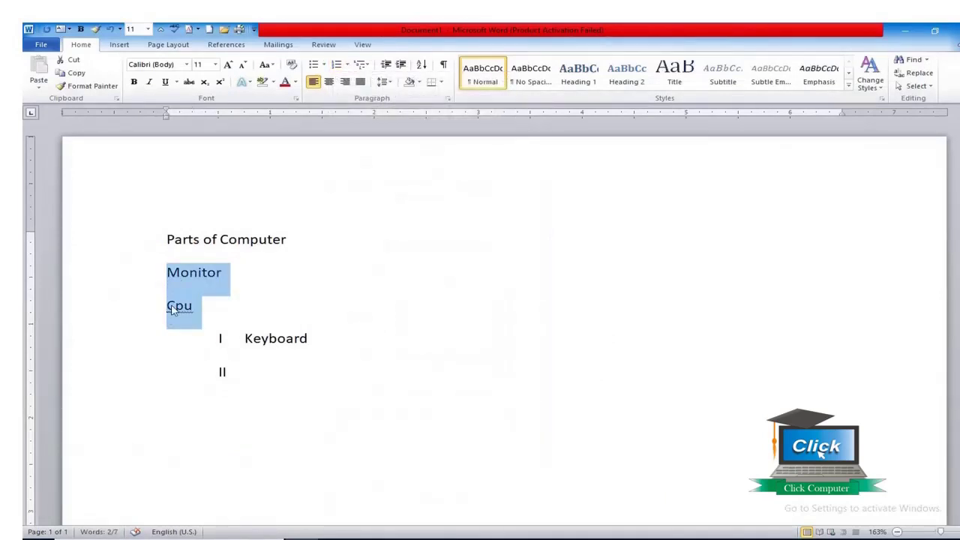
pyautogui.click(271, 312)
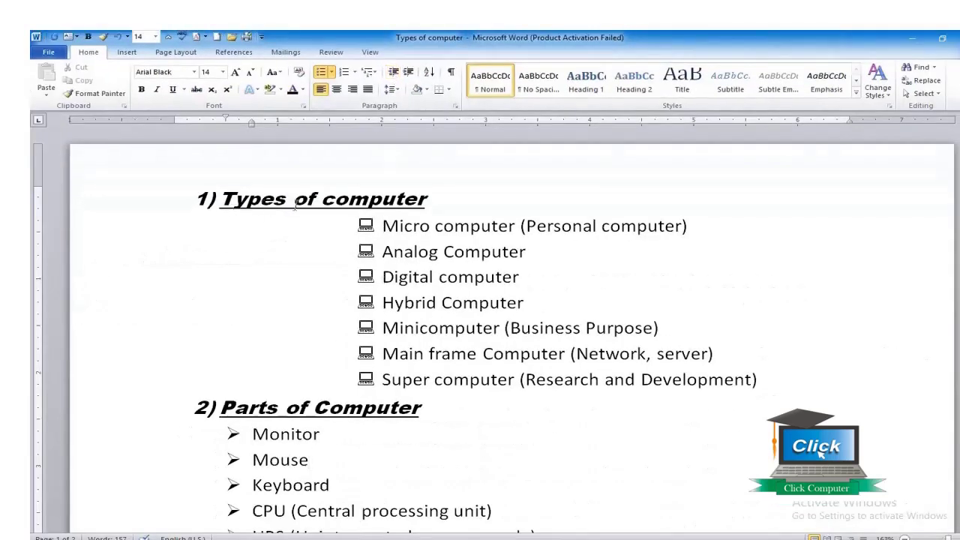
pyautogui.scroll(-5, 385, 255)
pyautogui.scroll(-5, 385, 259)
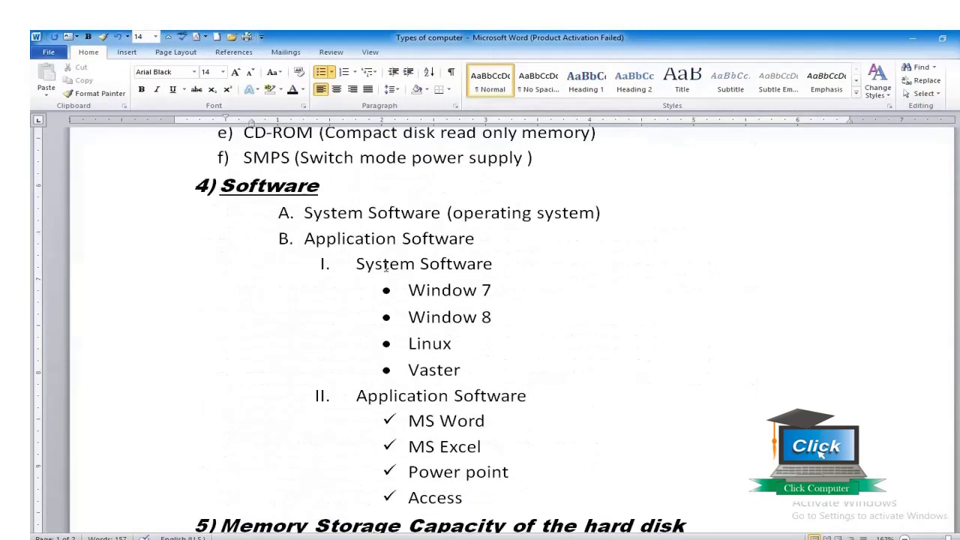
pyautogui.scroll(-3, 385, 262)
pyautogui.scroll(8, 386, 277)
pyautogui.scroll(8, 386, 277)
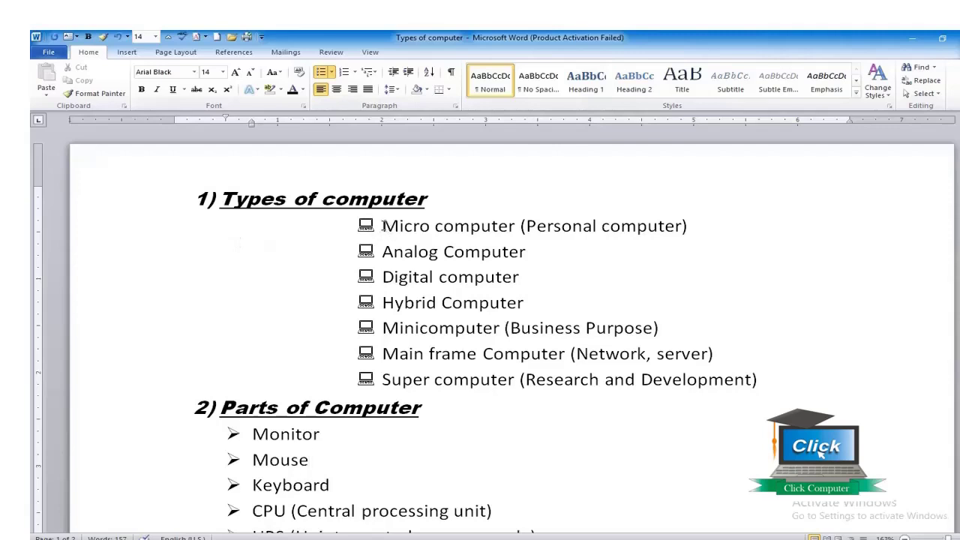
# Shift the seven-item computer-types list three indent steps left, then four steps right.
pyautogui.moveTo(383, 226)
pyautogui.mouseDown()
pyautogui.moveTo(532, 302)
pyautogui.moveTo(737, 382)
pyautogui.moveTo(769, 382)
pyautogui.mouseUp()
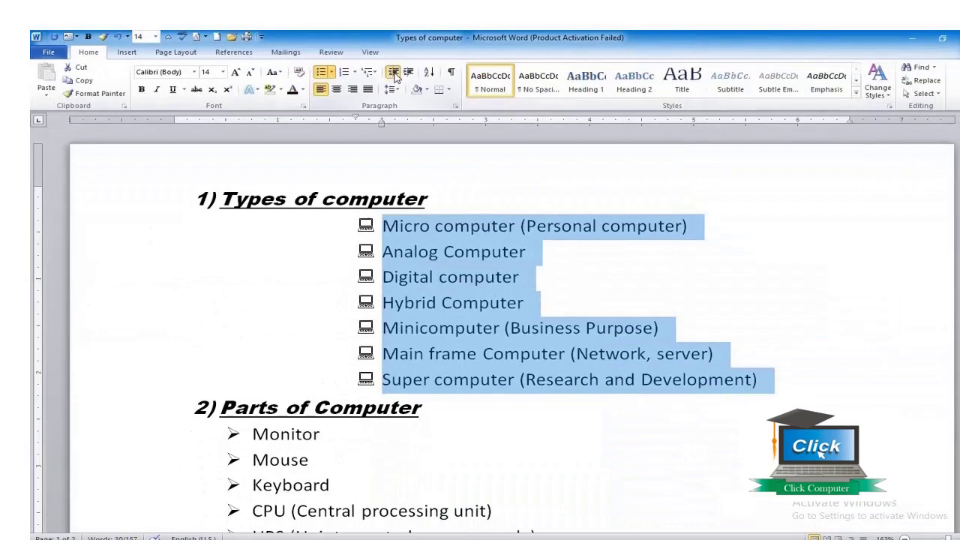
pyautogui.click(394, 73)
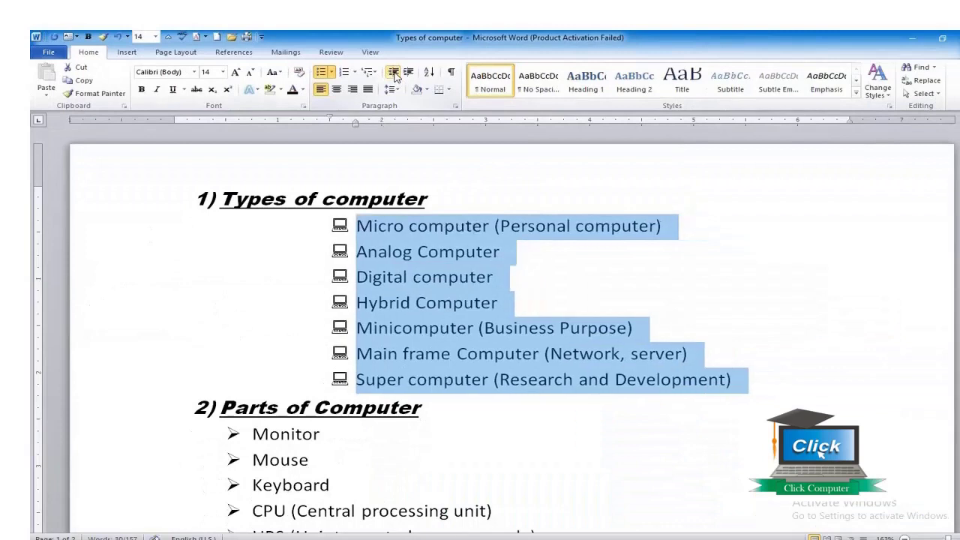
pyautogui.click(394, 72)
pyautogui.click(394, 73)
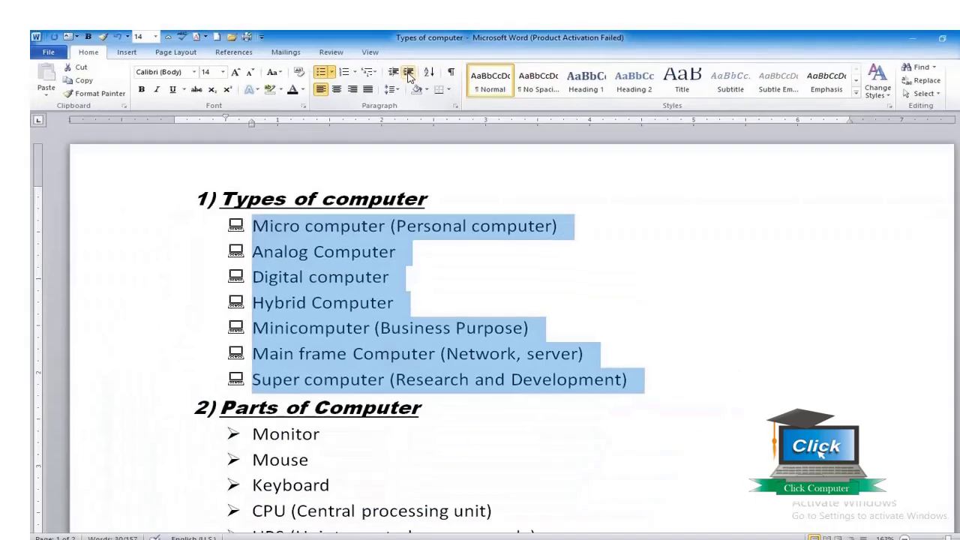
pyautogui.click(409, 73)
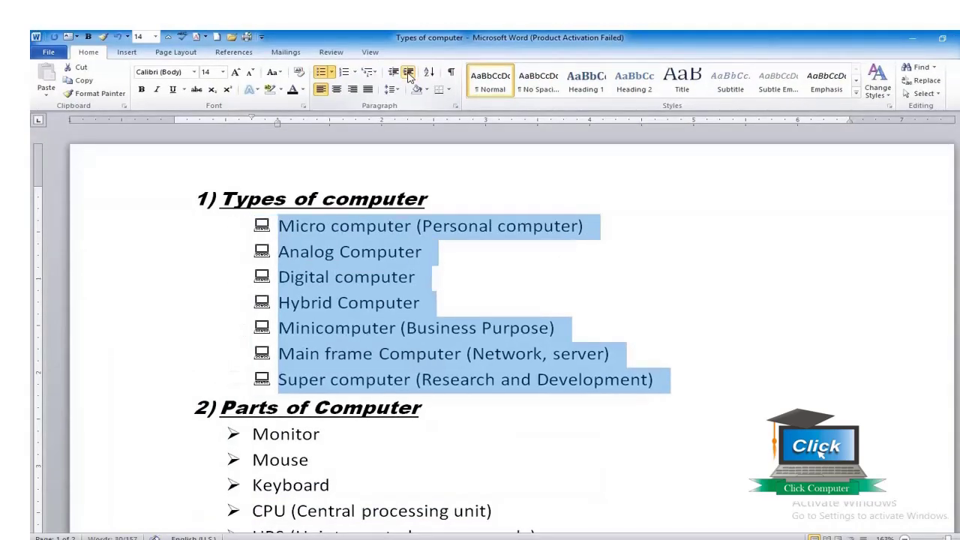
pyautogui.click(409, 72)
pyautogui.click(409, 73)
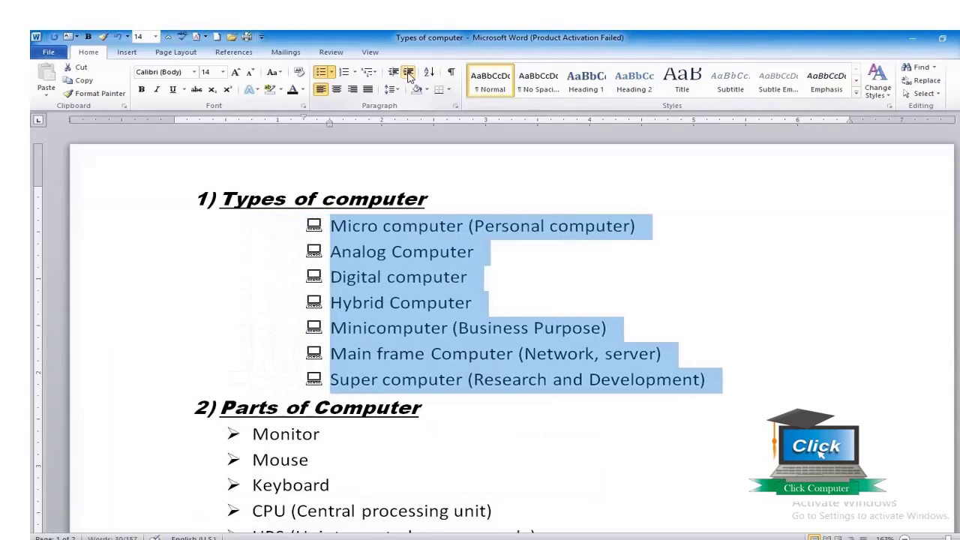
pyautogui.click(409, 73)
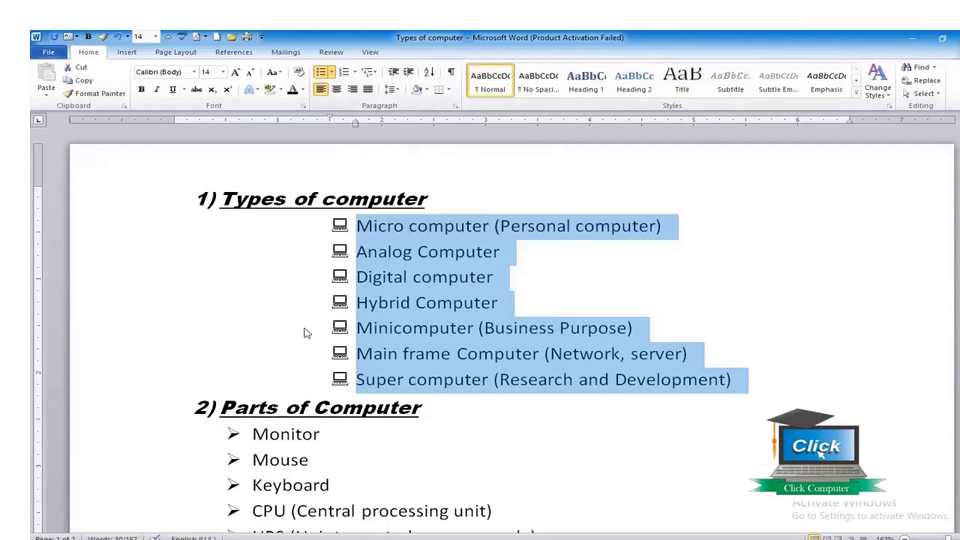
# Scroll through the sample to review the Software section's lettered, Roman-numeral and check-mark lists.
pyautogui.scroll(-3, 305, 333)
pyautogui.scroll(-2, 306, 332)
pyautogui.scroll(-3, 305, 333)
pyautogui.scroll(-1, 306, 329)
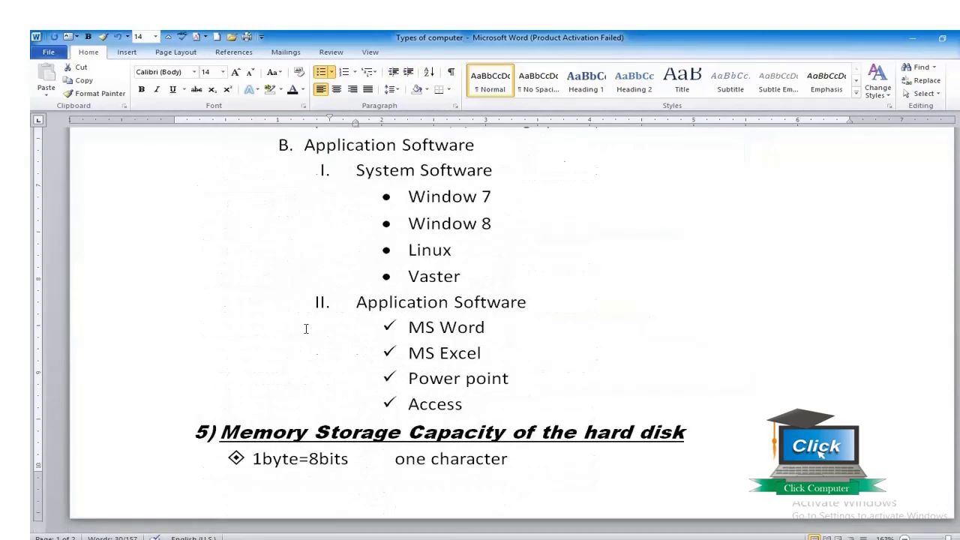
pyautogui.scroll(3, 307, 329)
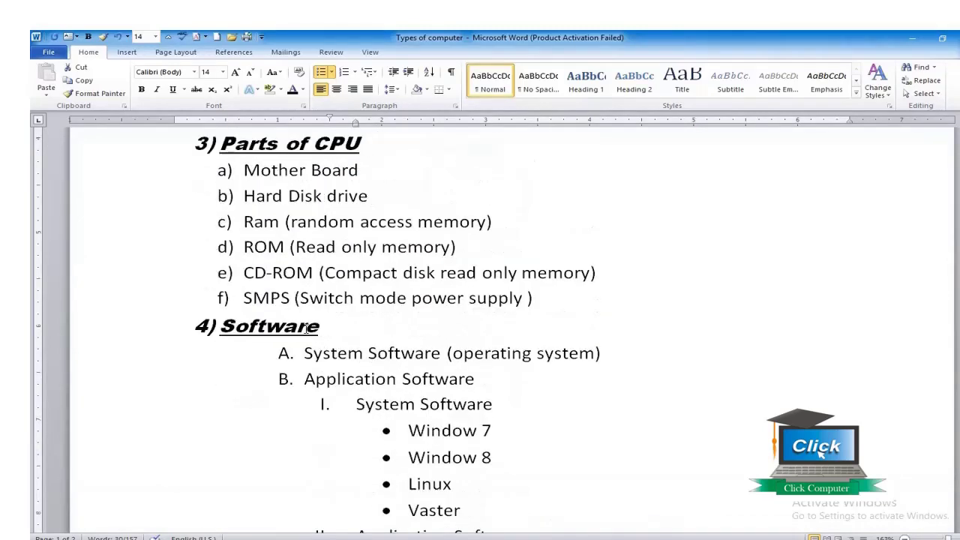
pyautogui.scroll(2, 306, 329)
pyautogui.scroll(1, 305, 328)
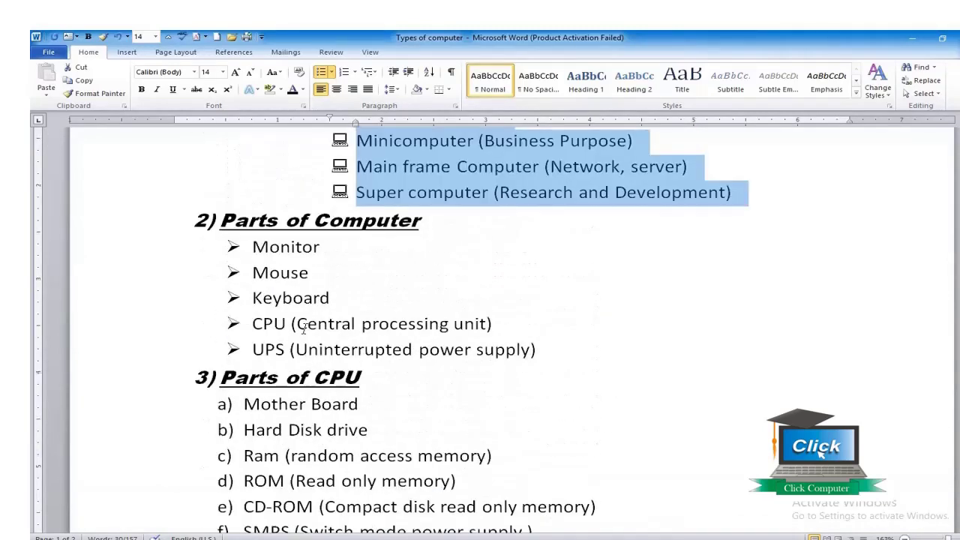
pyautogui.scroll(-3, 305, 327)
pyautogui.scroll(-1, 305, 328)
pyautogui.scroll(-1, 306, 328)
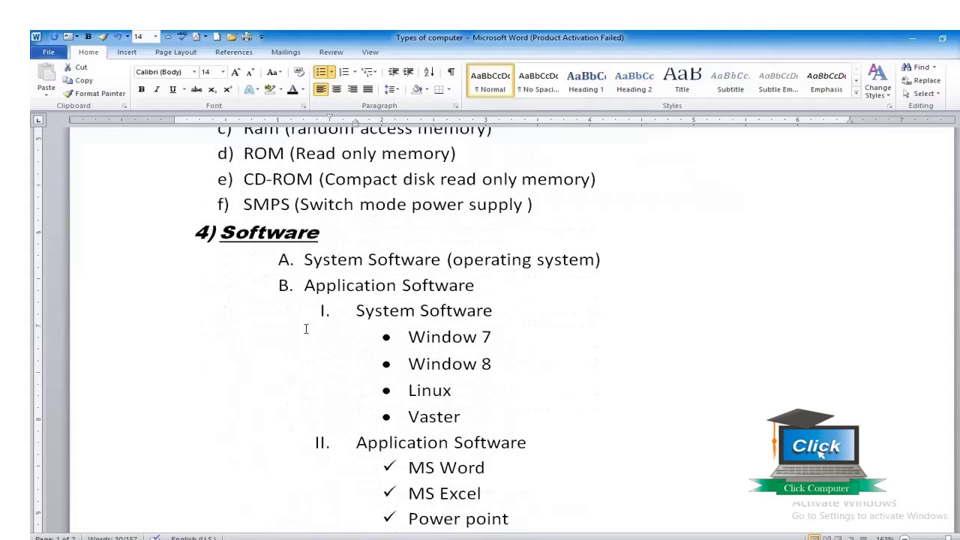